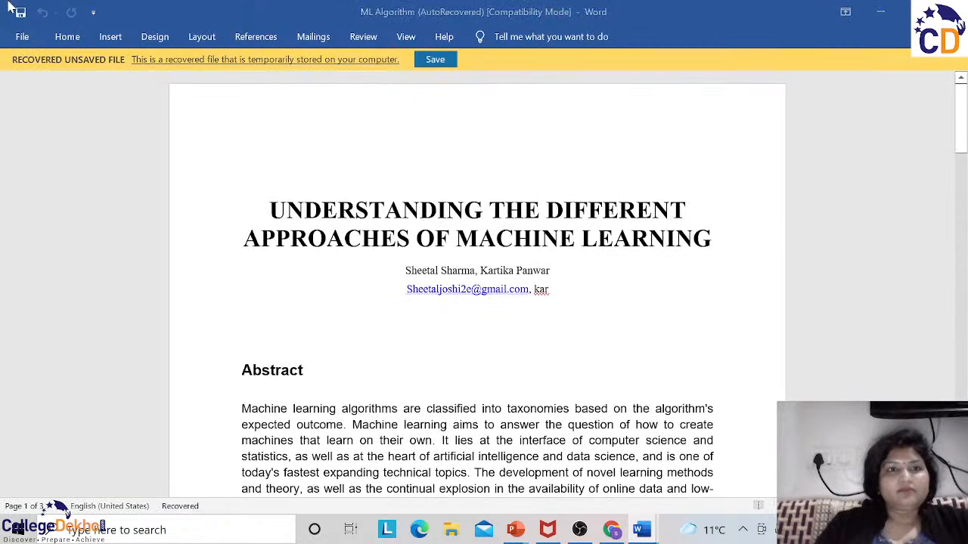
# Step: Create a new blank document
pyautogui.click(25, 44)
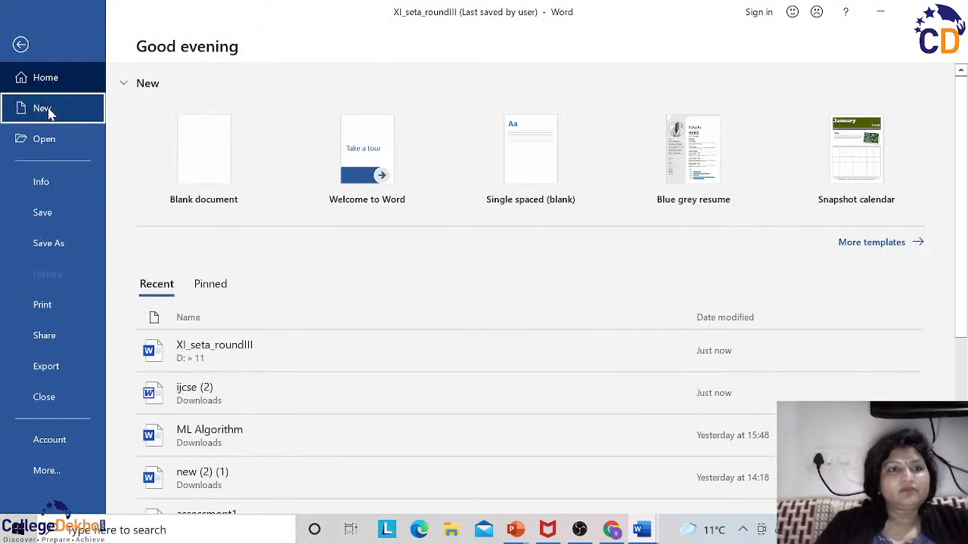
pyautogui.click(45, 108)
pyautogui.click(280, 178)
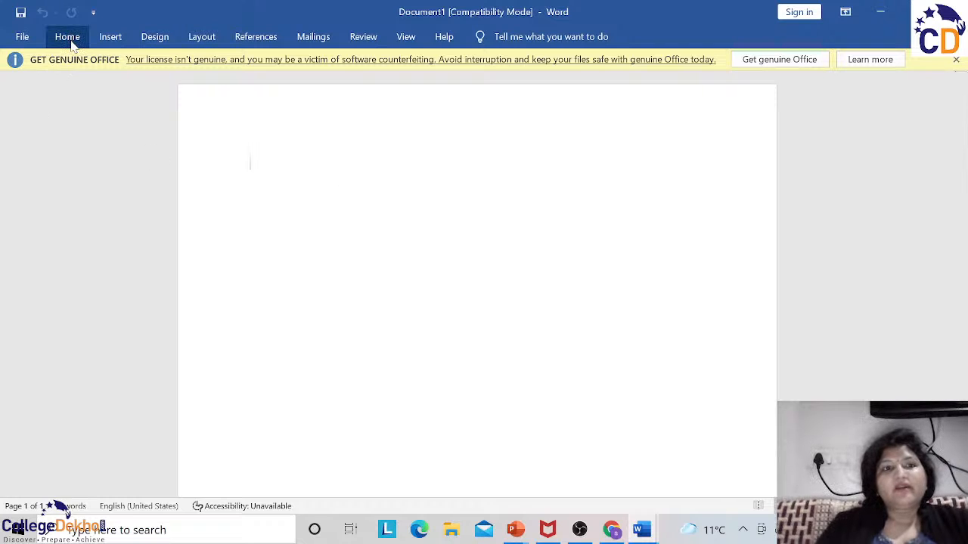
pyautogui.click(104, 44)
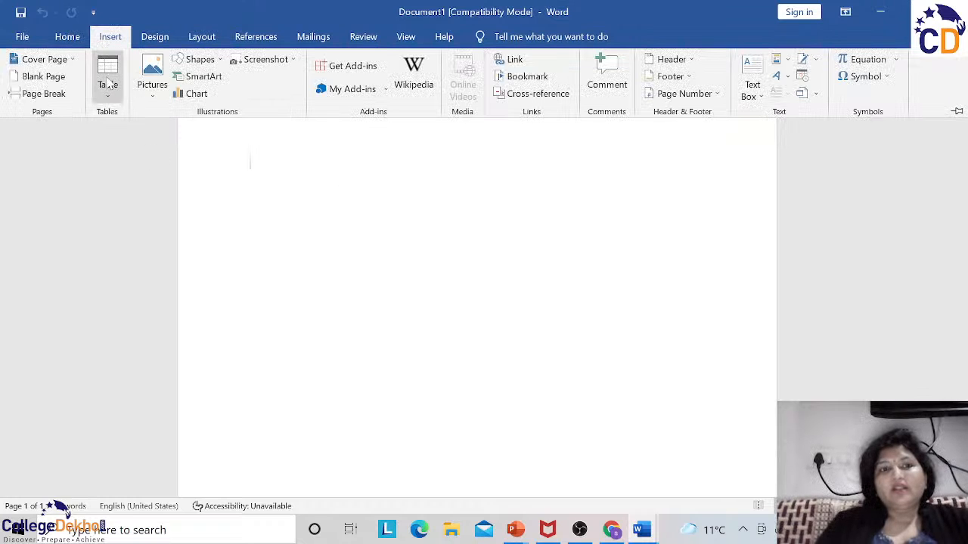
pyautogui.click(108, 97)
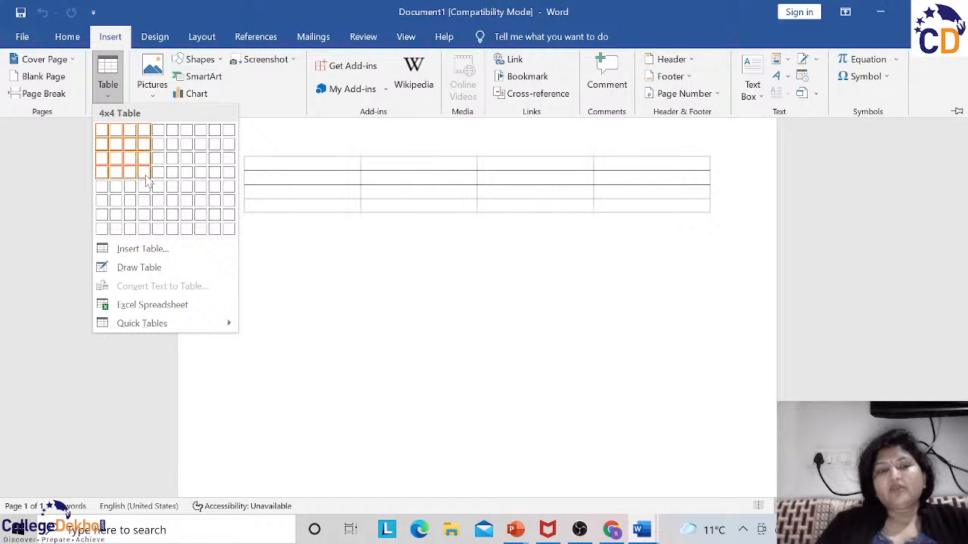
pyautogui.click(133, 250)
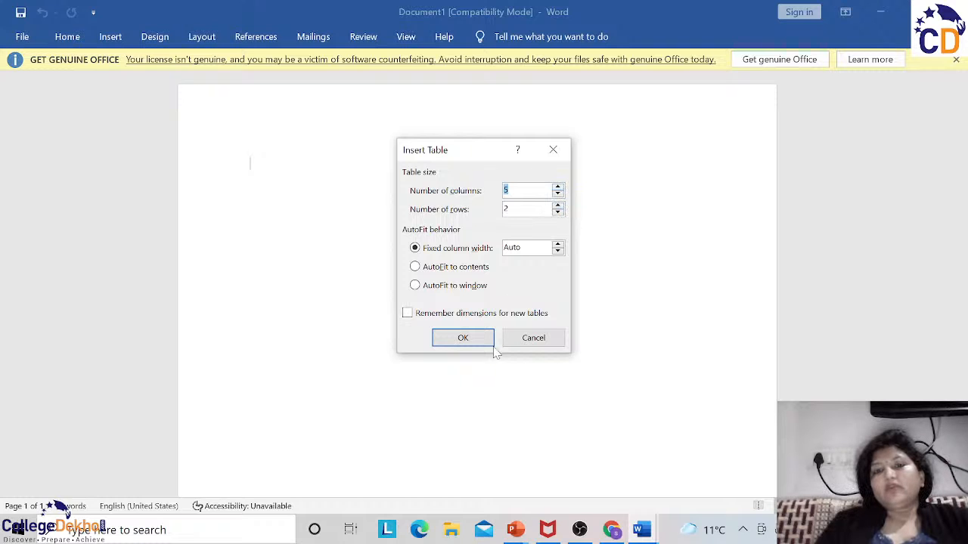
pyautogui.click(520, 341)
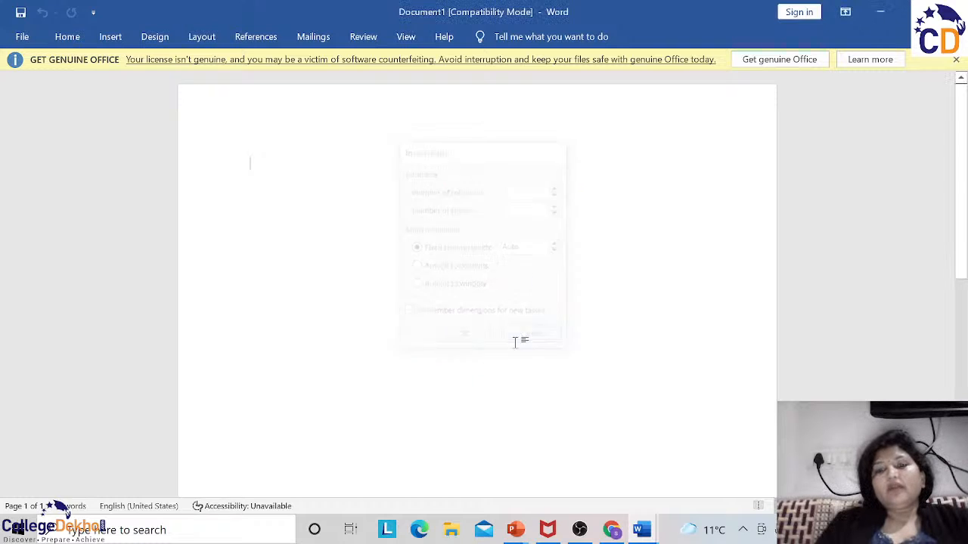
# Step: Draw a freehand table, dividing it with one horizontal line near its upper edge and one vertical line left of centre
pyautogui.click(110, 37)
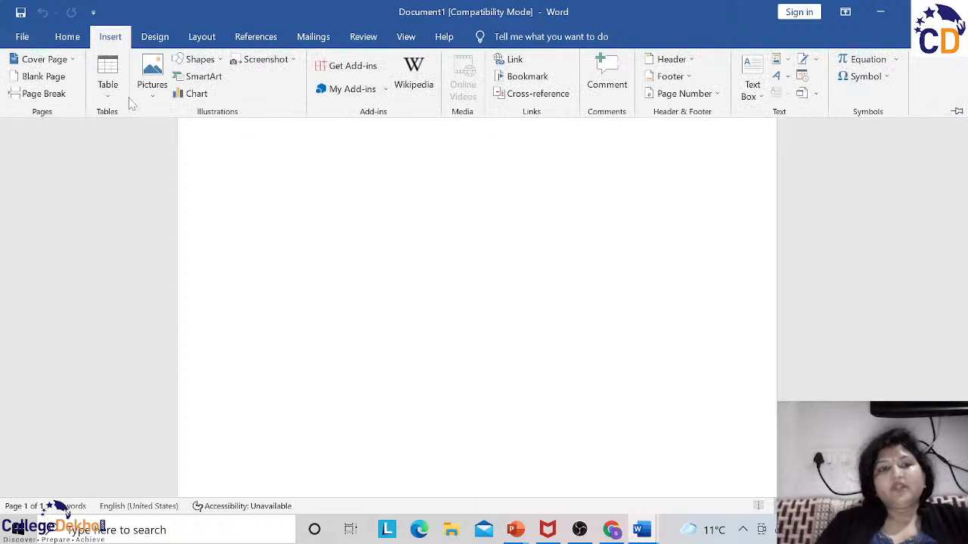
pyautogui.click(114, 94)
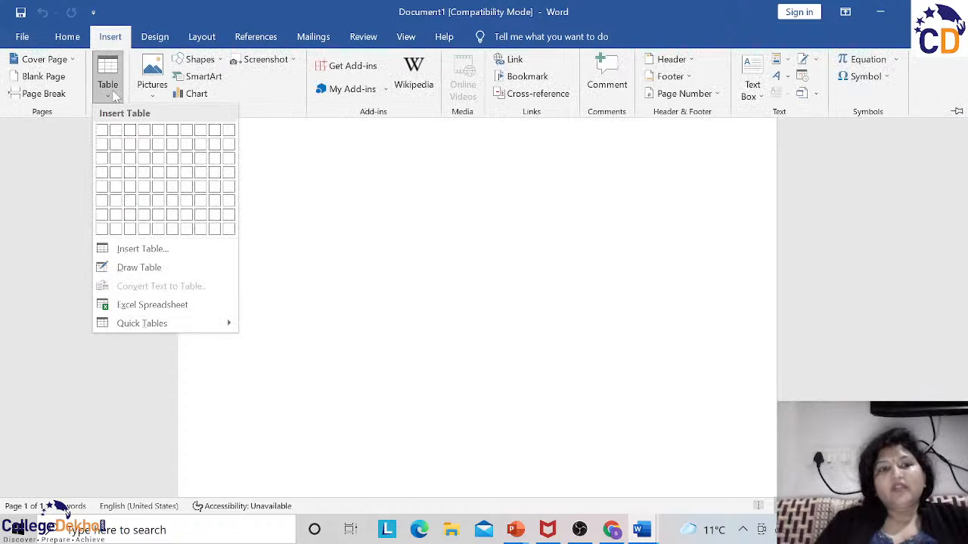
pyautogui.click(119, 267)
pyautogui.moveTo(252, 301)
pyautogui.mouseDown()
pyautogui.moveTo(250, 240)
pyautogui.moveTo(330, 196)
pyautogui.moveTo(601, 197)
pyautogui.mouseUp()
pyautogui.moveTo(252, 179); pyautogui.dragTo(597, 180)
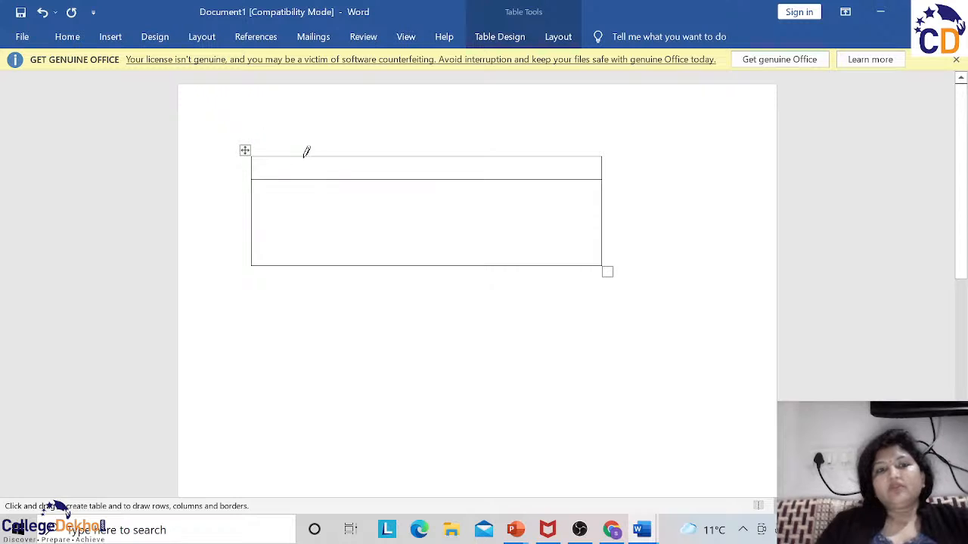
pyautogui.moveTo(288, 262); pyautogui.dragTo(291, 270)
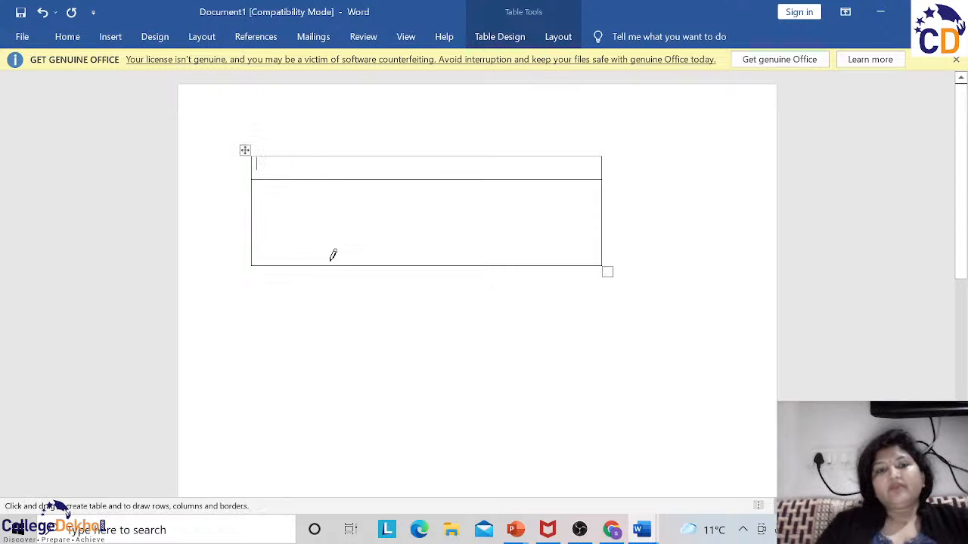
pyautogui.moveTo(390, 155); pyautogui.dragTo(386, 246)
pyautogui.press('Escape')
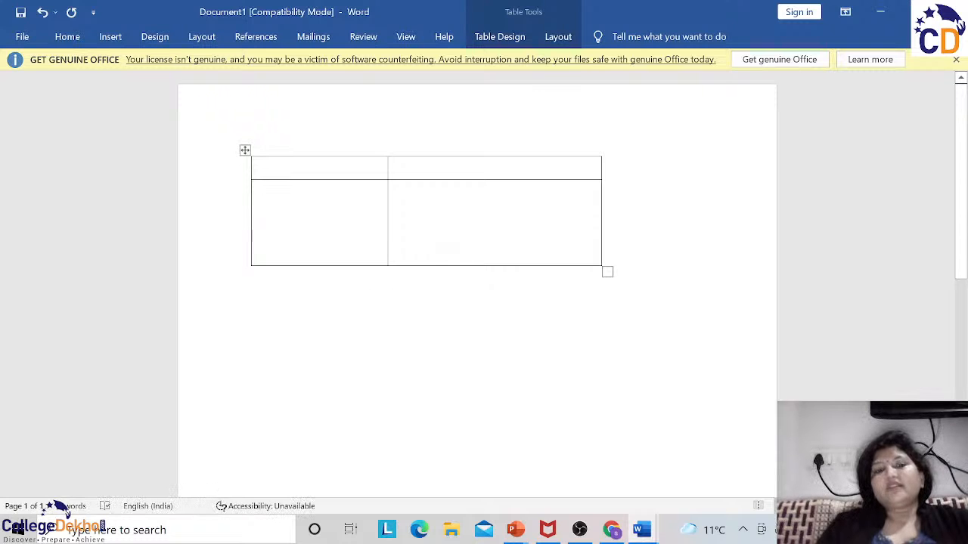
# Step: Select the whole hand-drawn table and delete it from the document
pyautogui.click(245, 151)
pyautogui.click(245, 151)
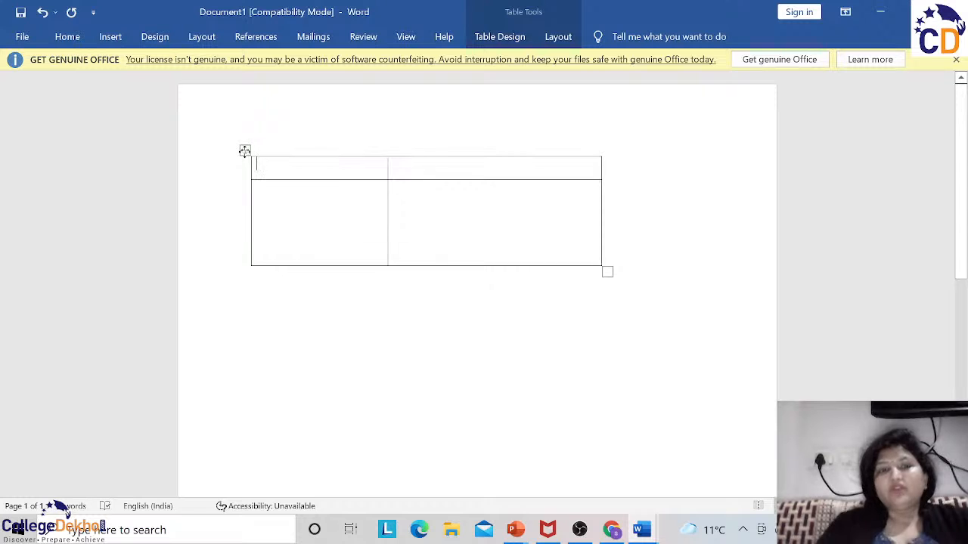
pyautogui.click(245, 151)
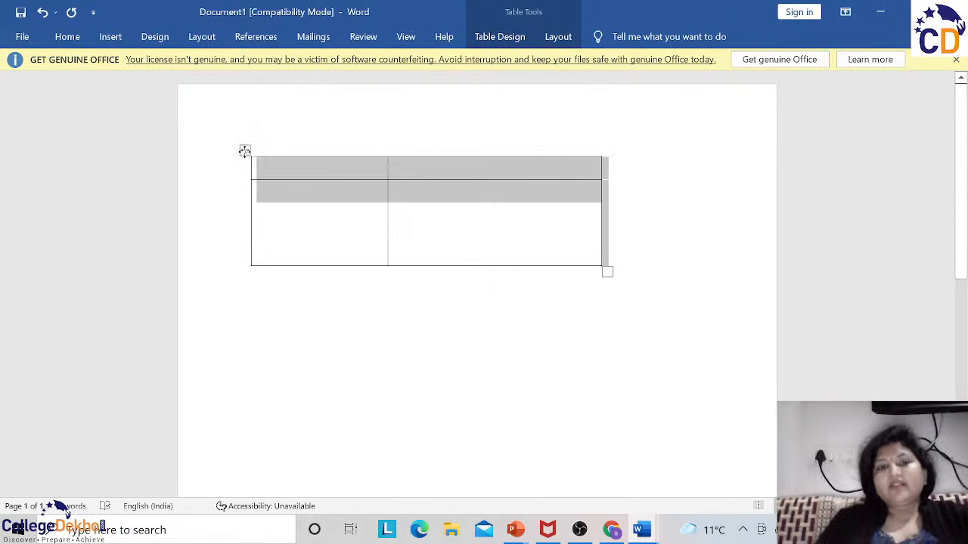
pyautogui.rightClick(245, 152)
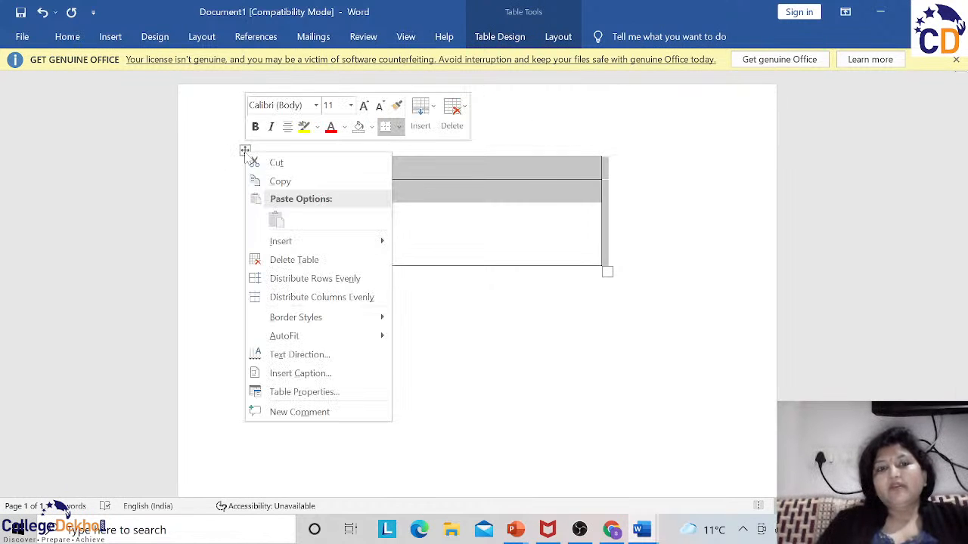
pyautogui.click(280, 259)
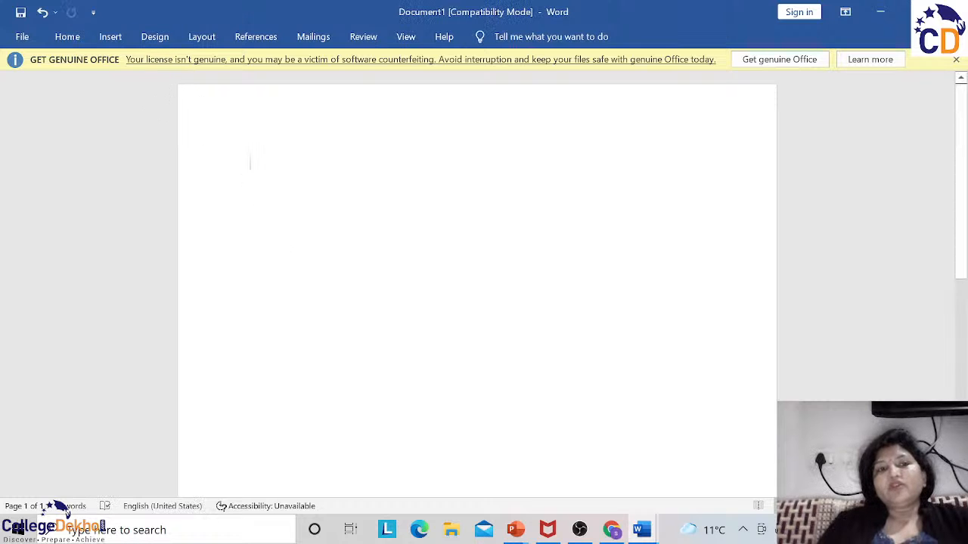
# Step: Insert a table with five columns and five rows at the start of the document
pyautogui.click(127, 42)
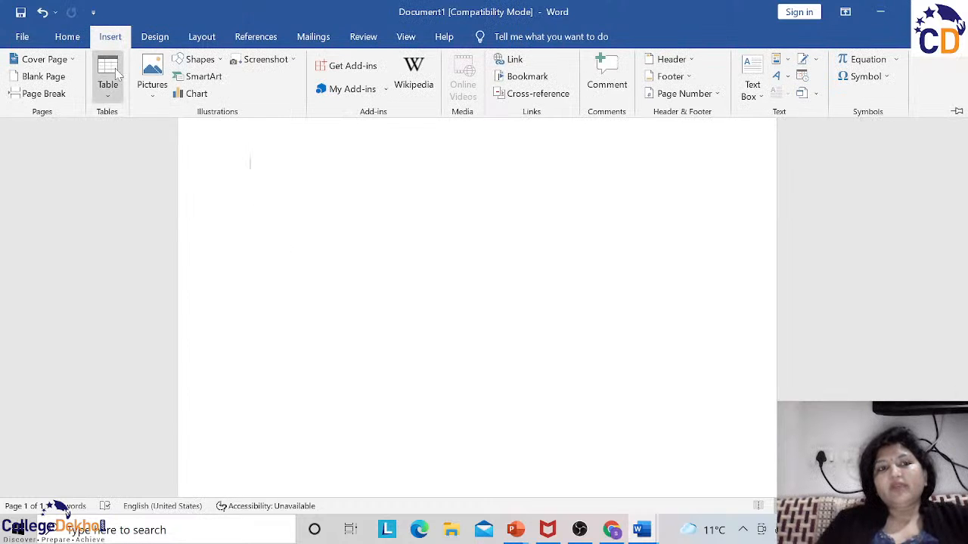
pyautogui.click(112, 82)
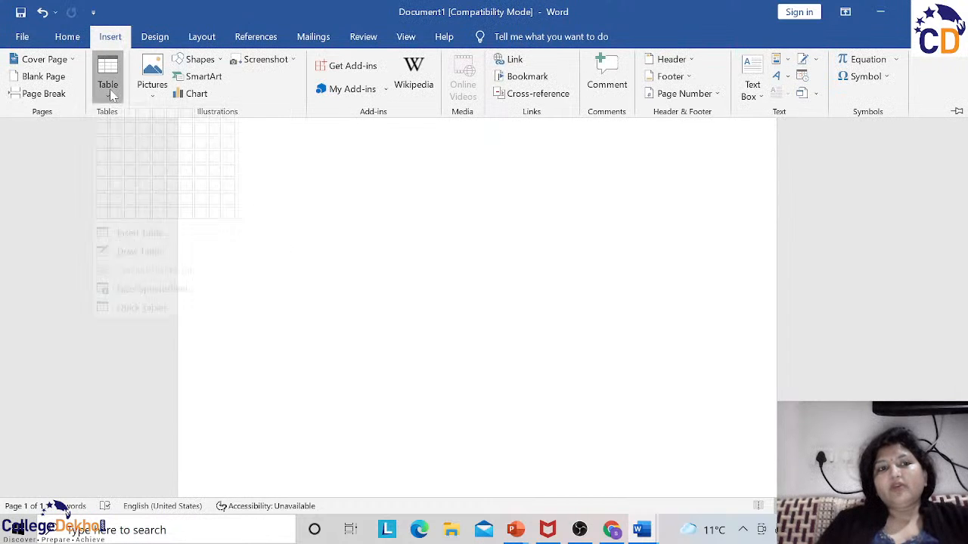
pyautogui.click(153, 193)
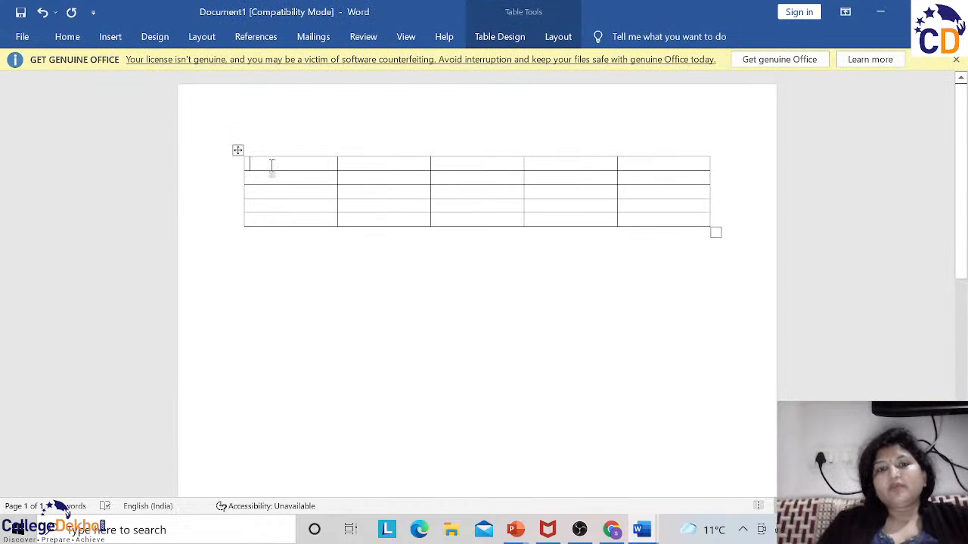
pyautogui.rightClick(272, 168)
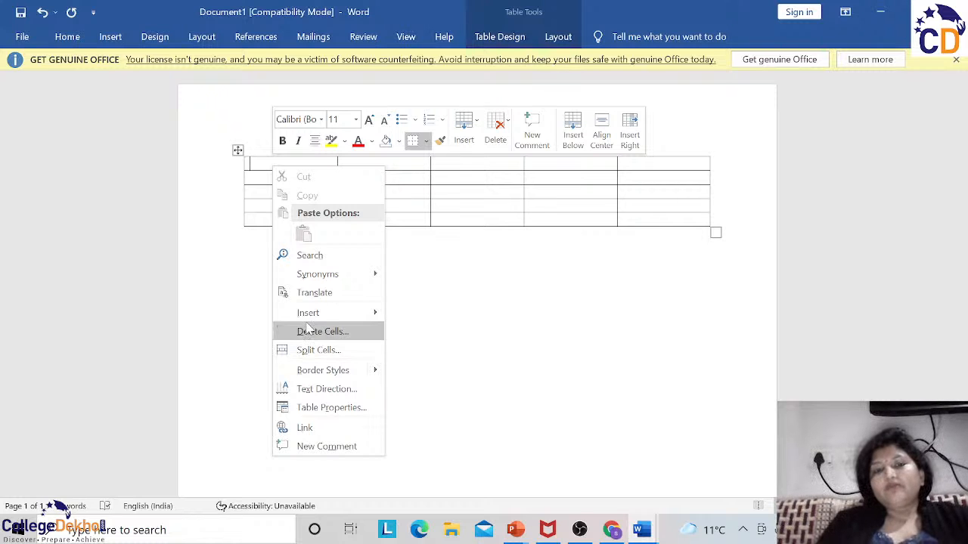
pyautogui.moveTo(307, 318)
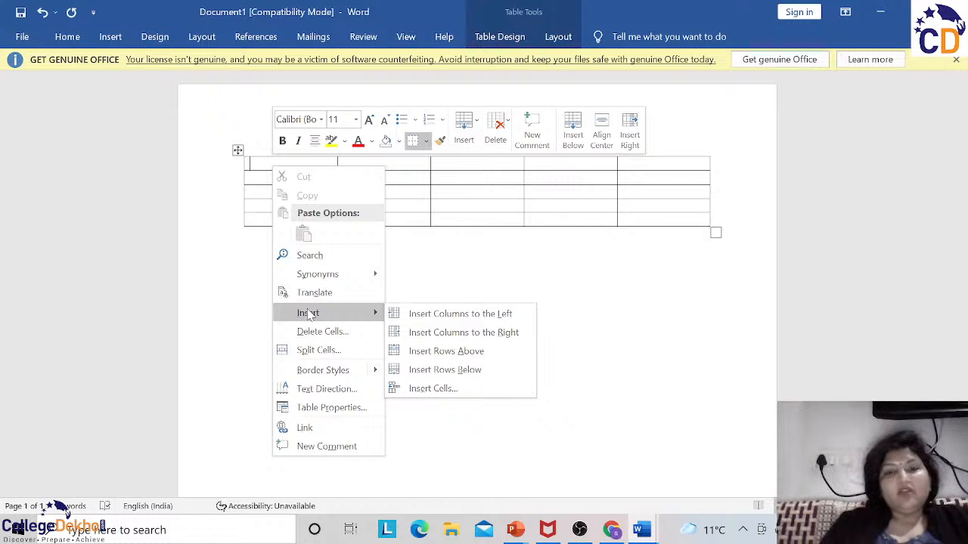
pyautogui.click(395, 261)
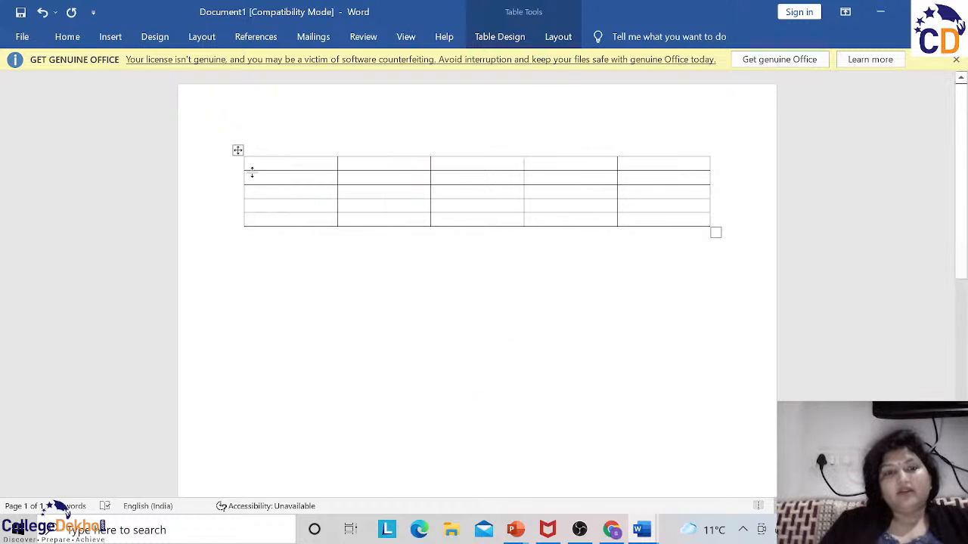
# Step: Shade all cells of the table with a light gold theme colour
pyautogui.click(237, 150)
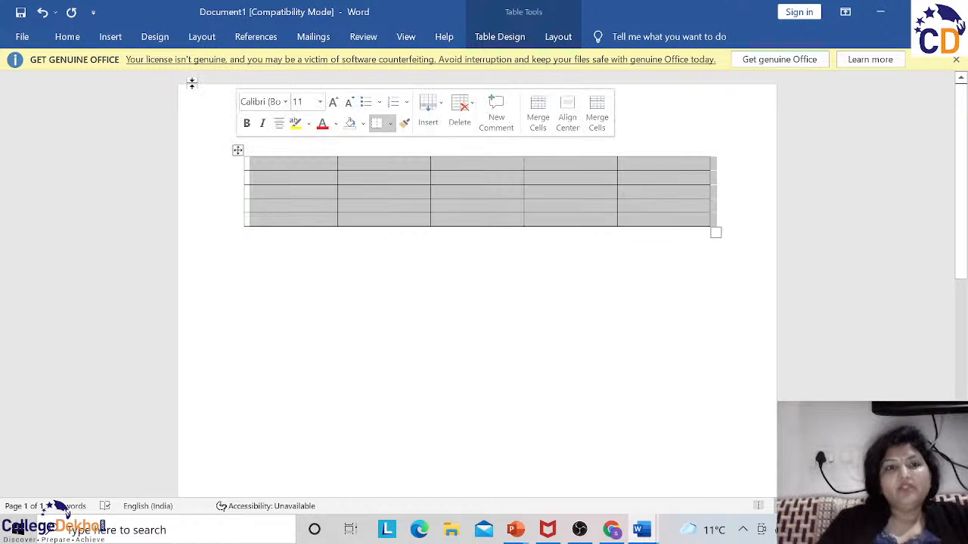
pyautogui.click(69, 39)
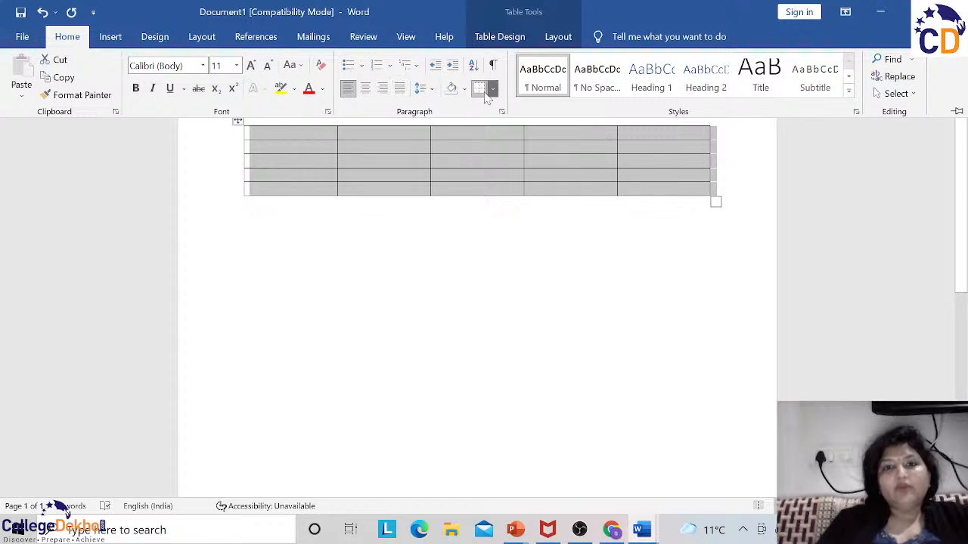
pyautogui.click(465, 89)
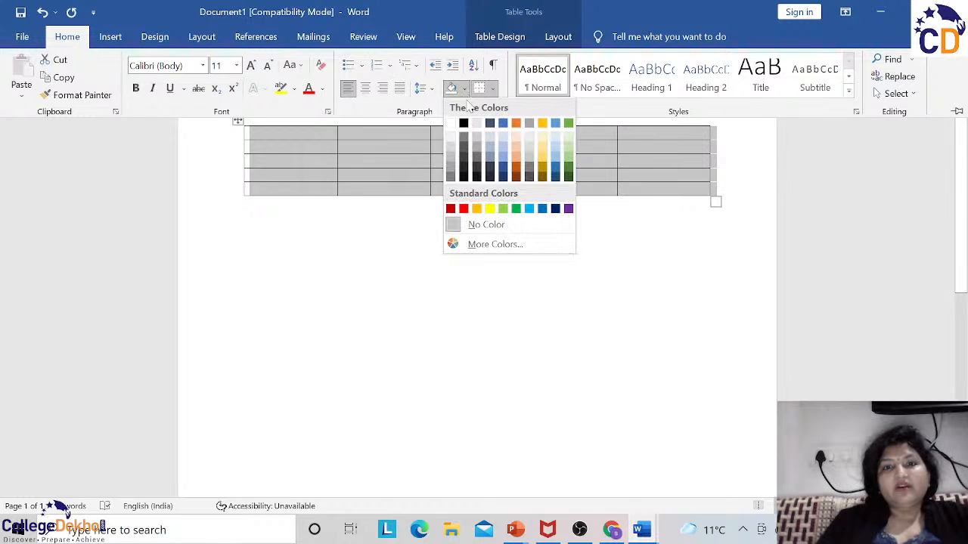
pyautogui.click(543, 155)
pyautogui.click(449, 268)
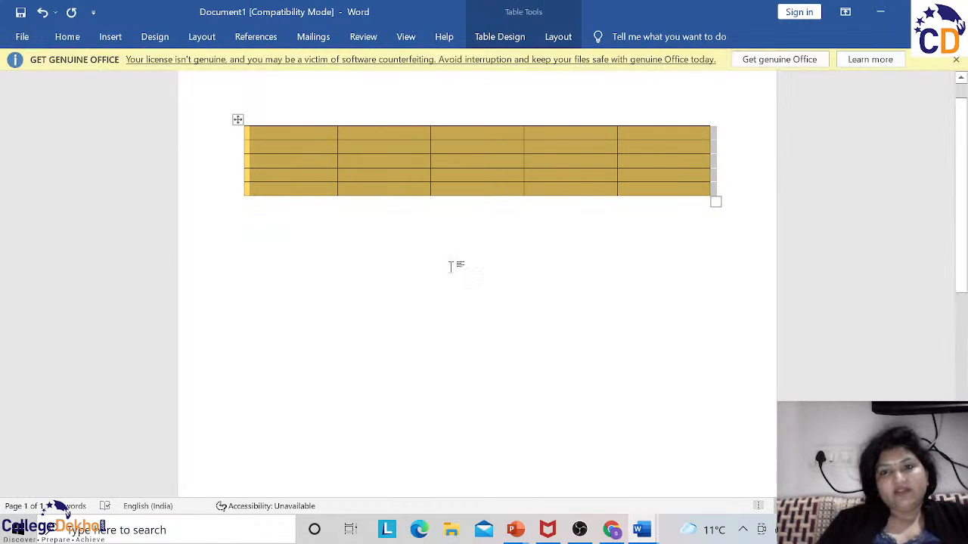
pyautogui.click(371, 210)
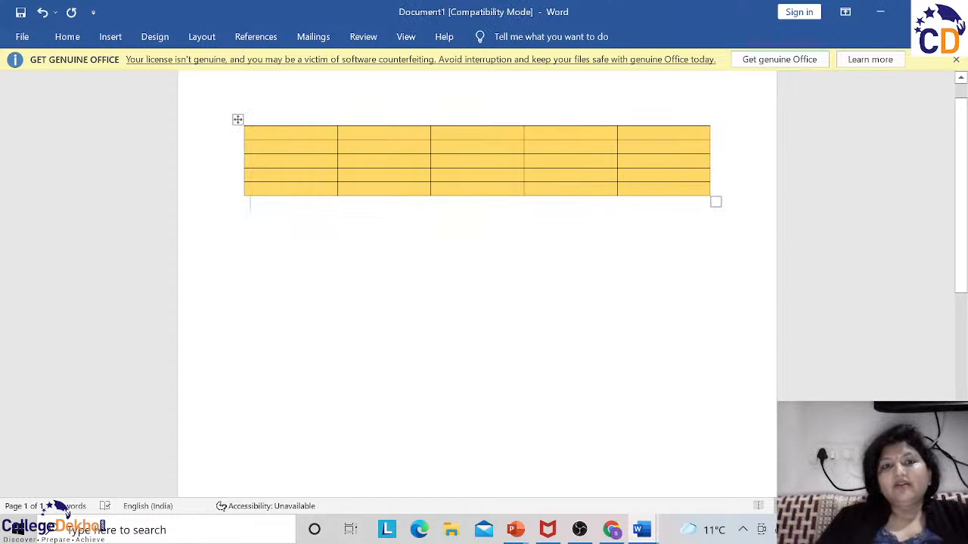
pyautogui.click(251, 134)
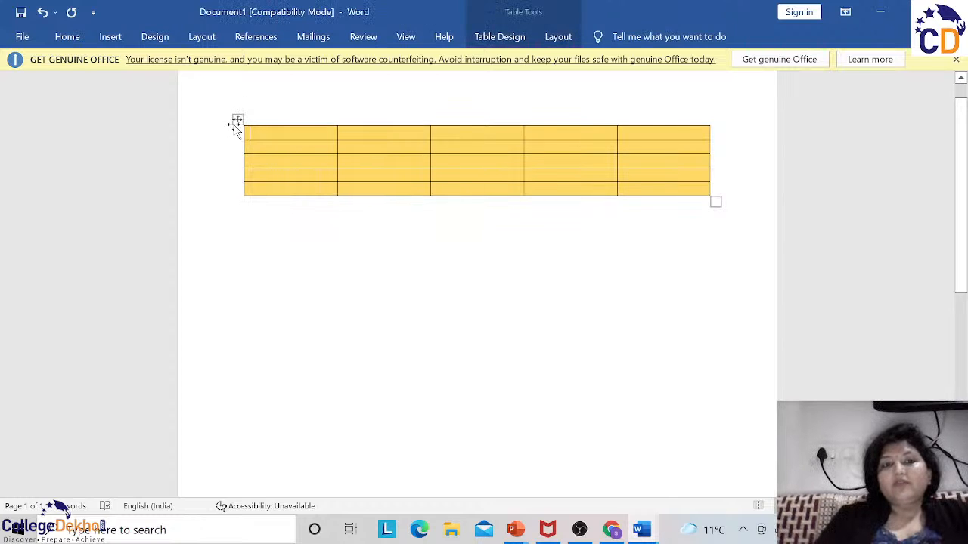
pyautogui.click(237, 120)
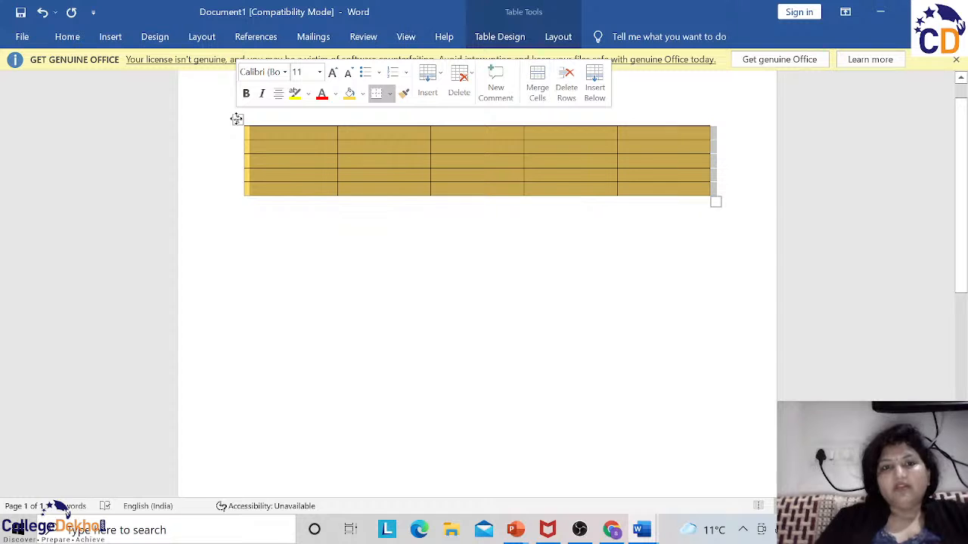
pyautogui.click(307, 181)
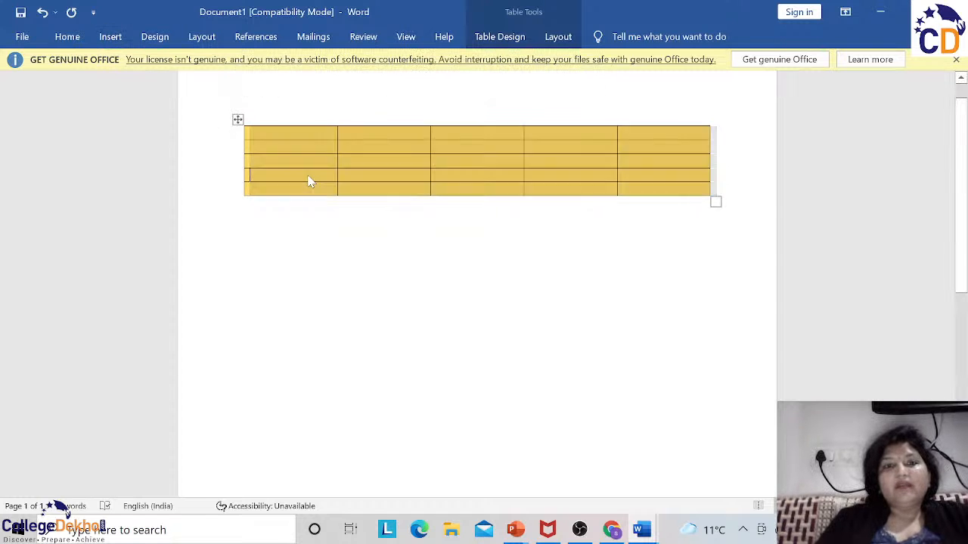
# Step: Fill the table's first row with the headings S.No, Student Name, Admission No., Mobile No. and Remarks
pyautogui.click(276, 139)
pyautogui.write('S.No ')
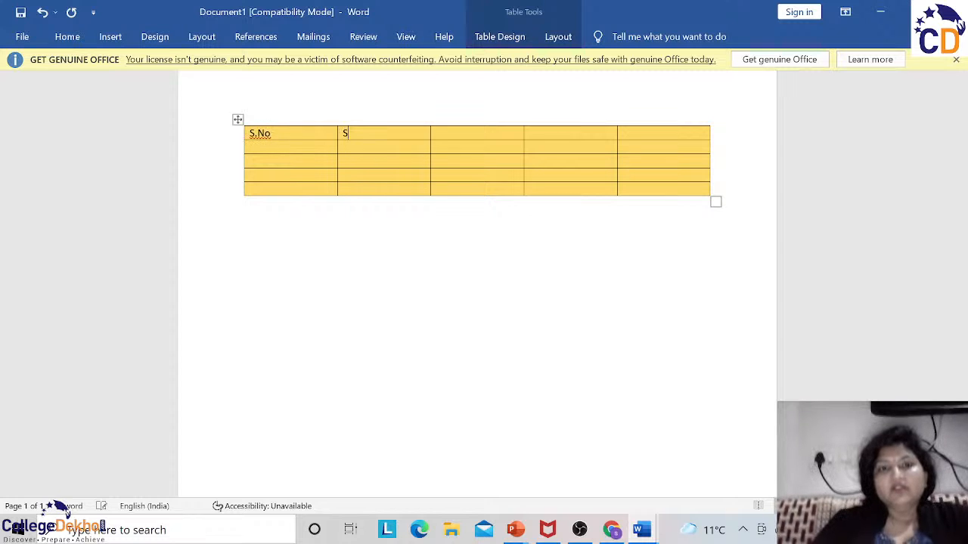
pyautogui.write('Student Name ')
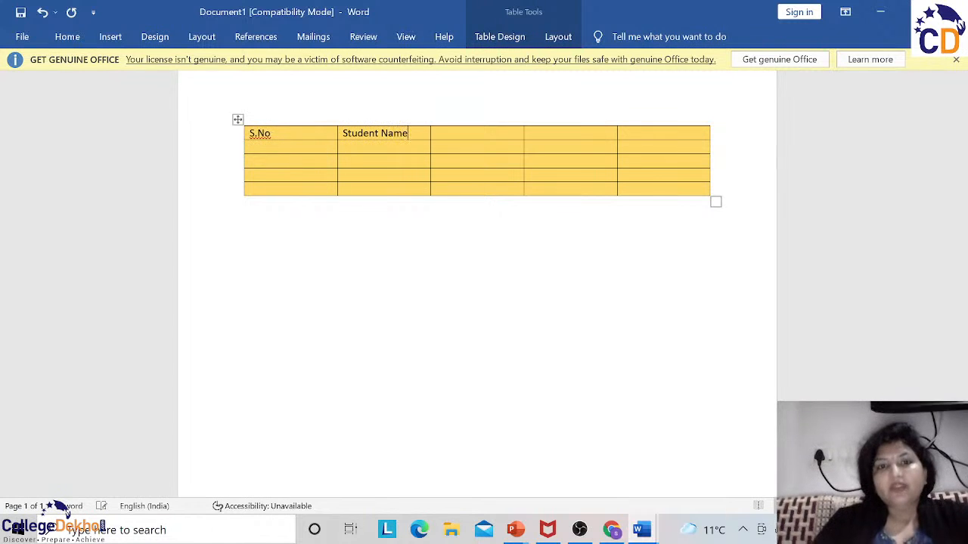
pyautogui.write('Adm')
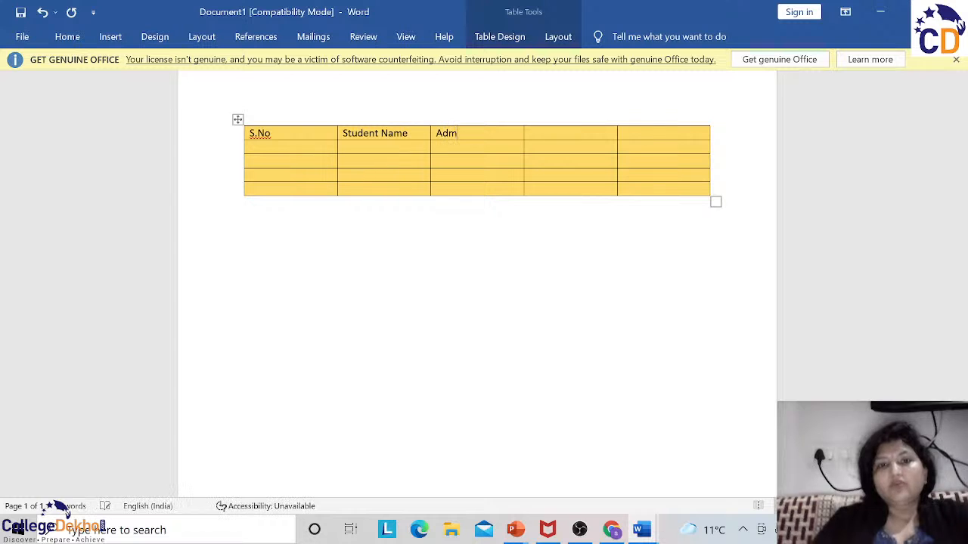
pyautogui.write('ission No.')
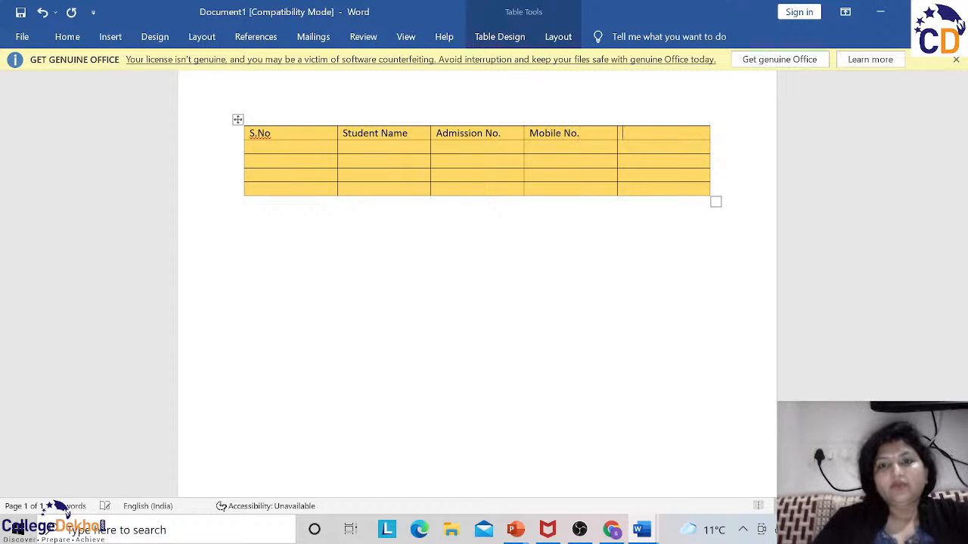
pyautogui.write('Remarks')
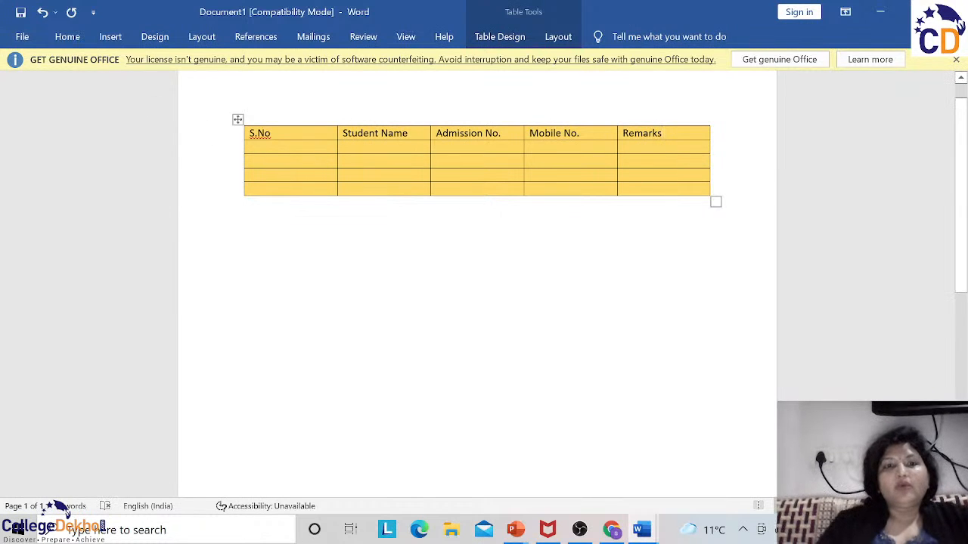
# Step: Format the table's heading row in the Algerian font at size 20
pyautogui.moveTo(251, 133); pyautogui.dragTo(665, 134)
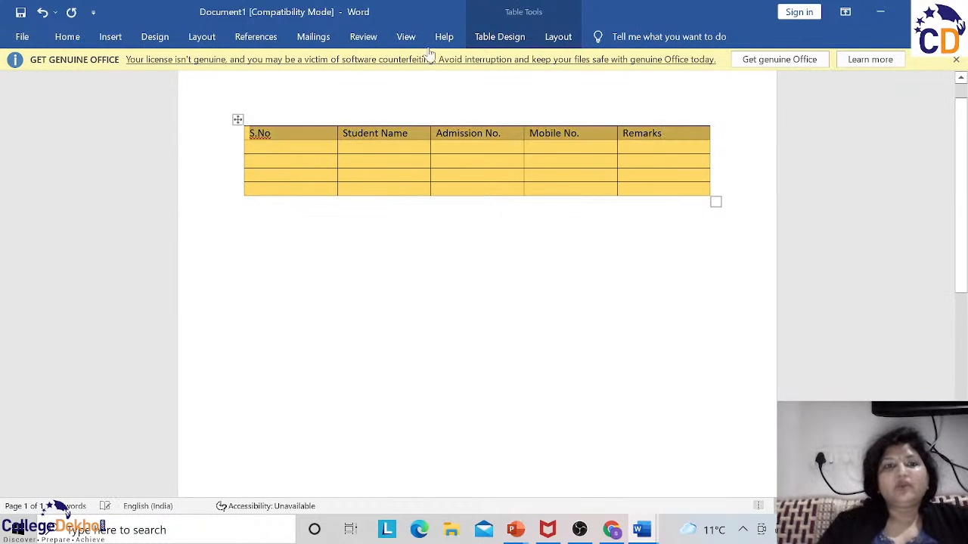
pyautogui.click(67, 37)
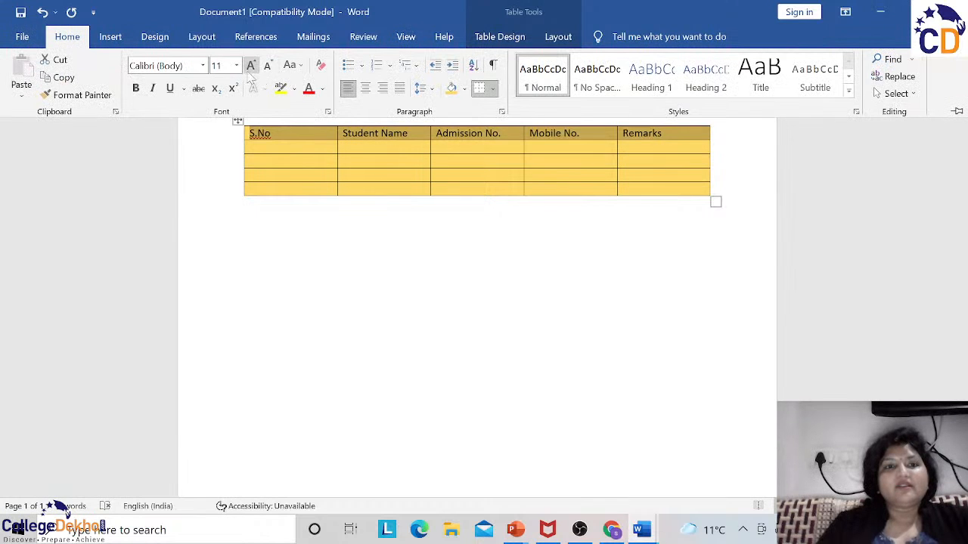
pyautogui.click(236, 65)
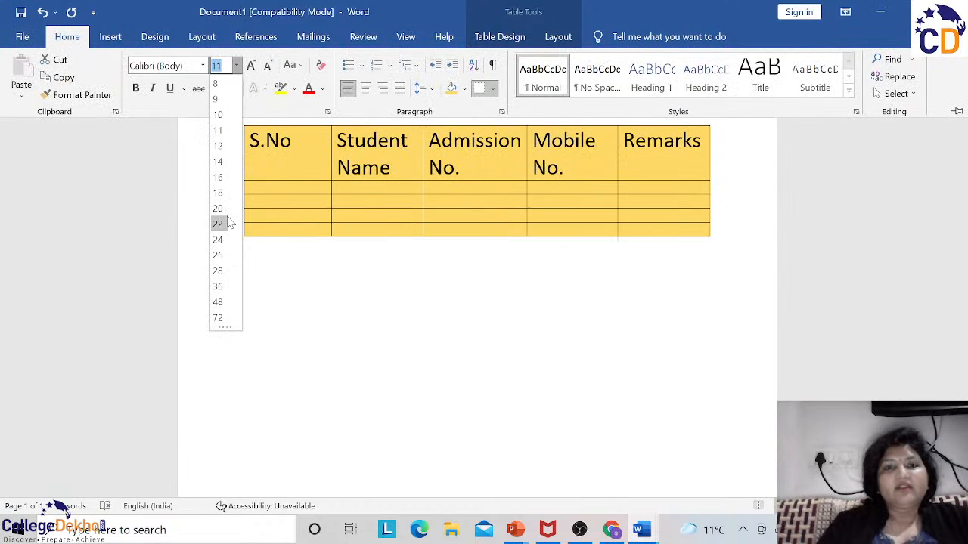
pyautogui.click(226, 215)
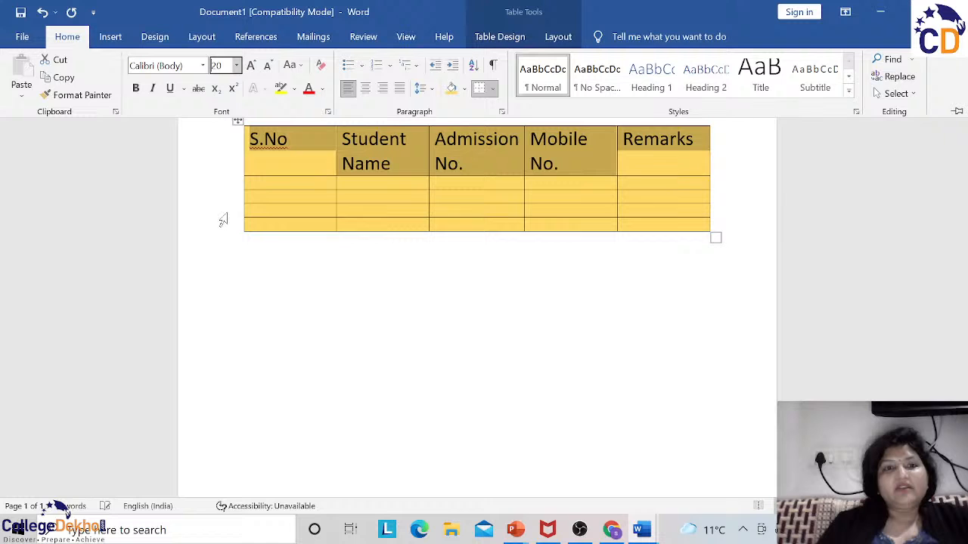
pyautogui.click(202, 65)
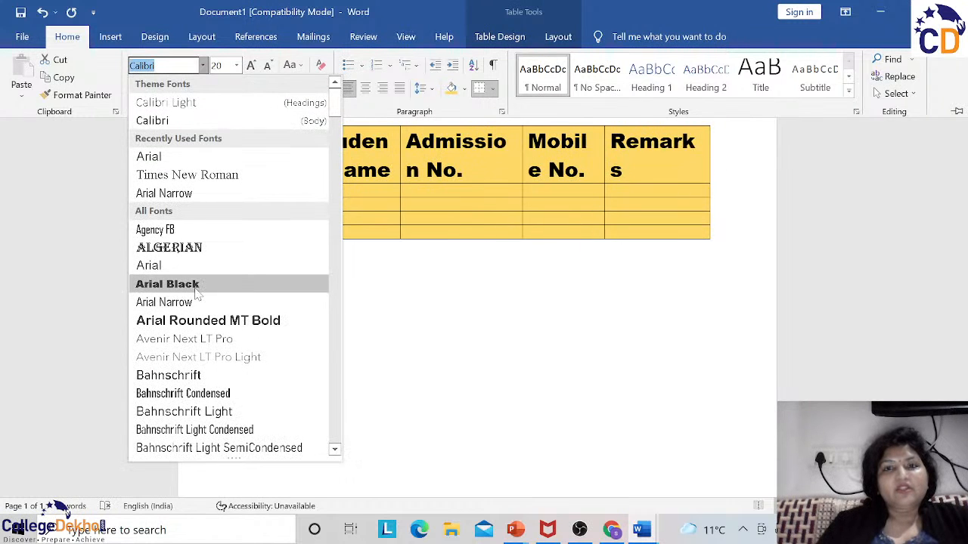
pyautogui.click(193, 248)
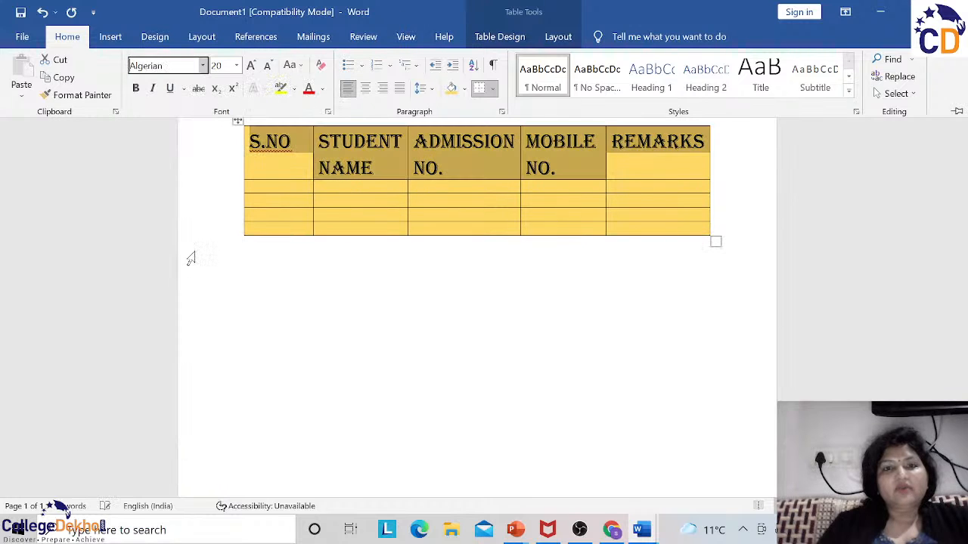
pyautogui.click(243, 157)
pyautogui.moveTo(243, 157); pyautogui.dragTo(213, 157)
pyautogui.click(238, 237)
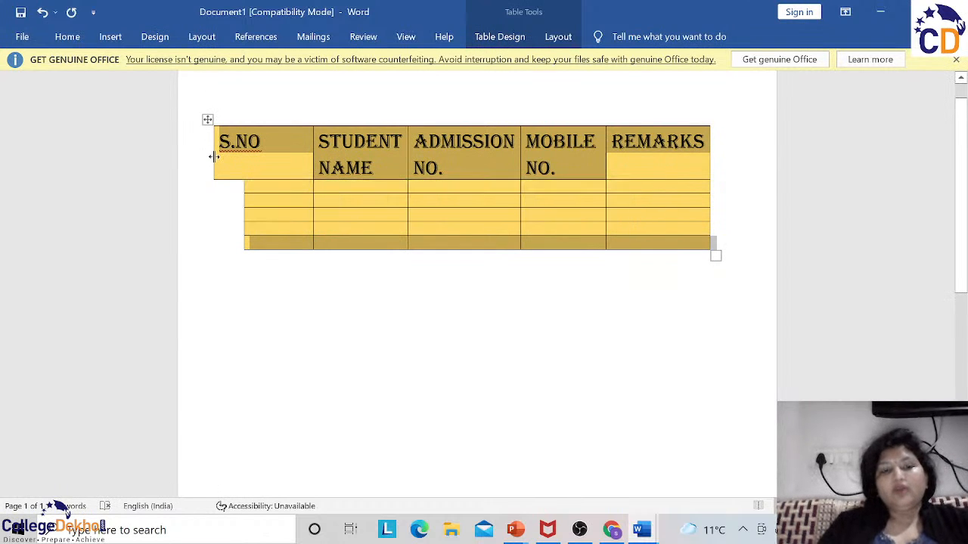
pyautogui.hotkey('ctrl', 'z')
pyautogui.hotkey('ctrl', 'z')
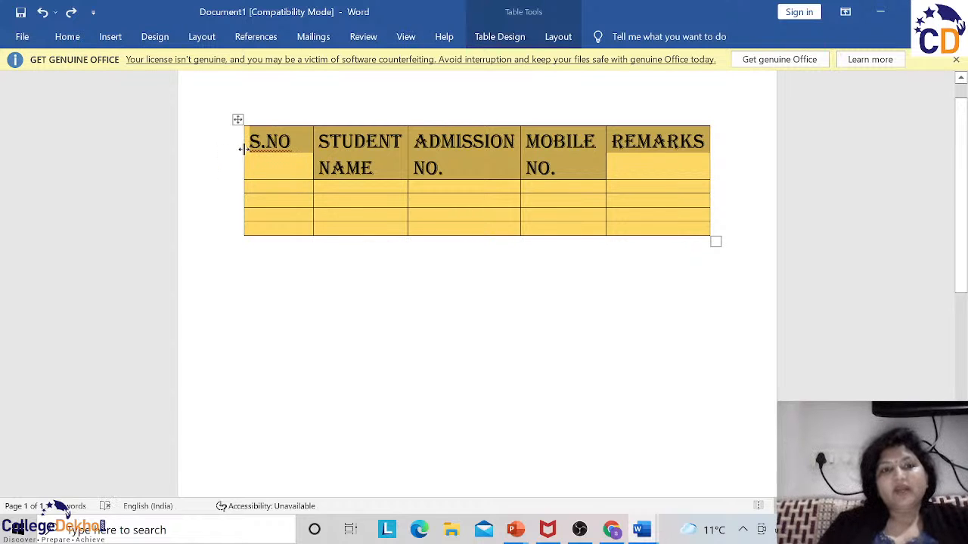
# Step: Extend the whole table's left edge outward and narrow the S.No column to fit its heading, widening the Student Name column
pyautogui.moveTo(242, 149)
pyautogui.mouseDown()
pyautogui.moveTo(217, 136)
pyautogui.moveTo(241, 139)
pyautogui.mouseUp()
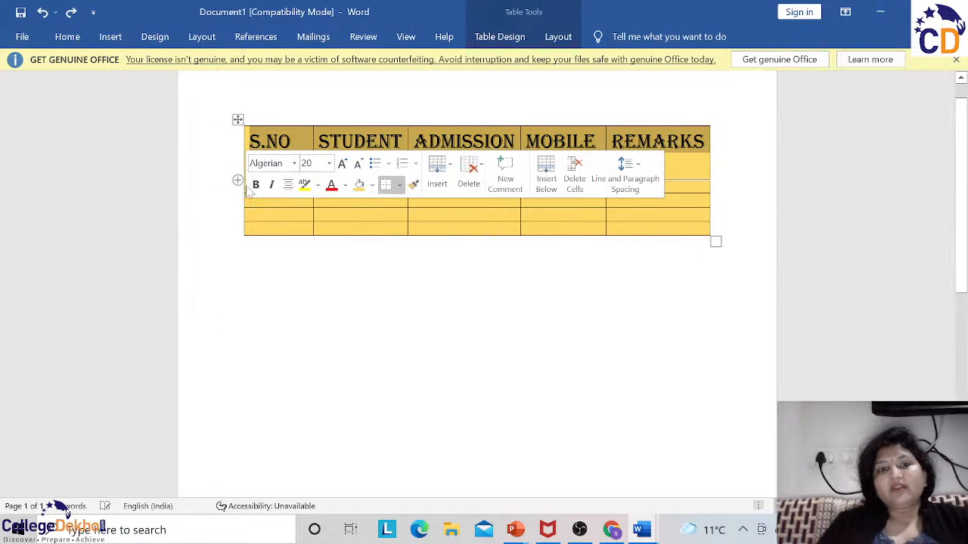
pyautogui.moveTo(238, 209); pyautogui.dragTo(204, 208)
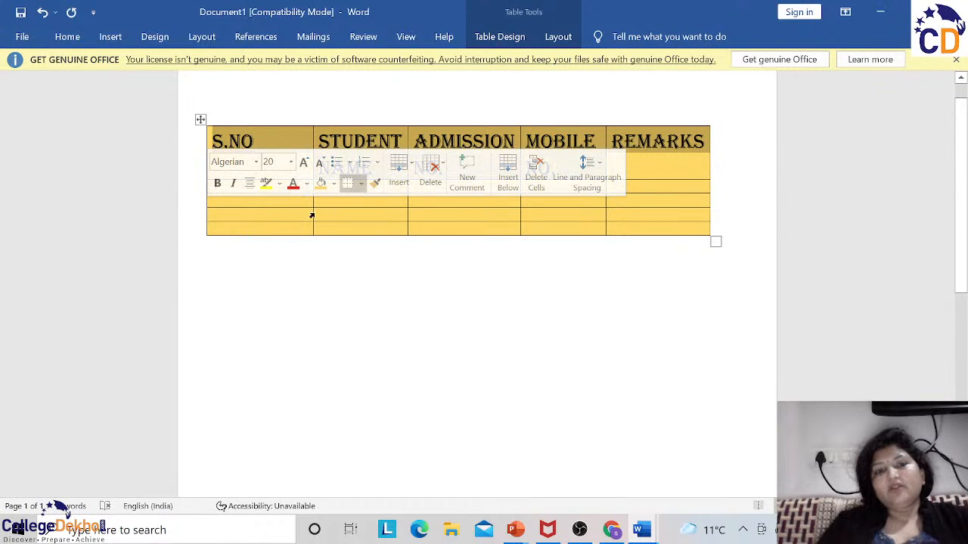
pyautogui.moveTo(312, 213); pyautogui.dragTo(258, 210)
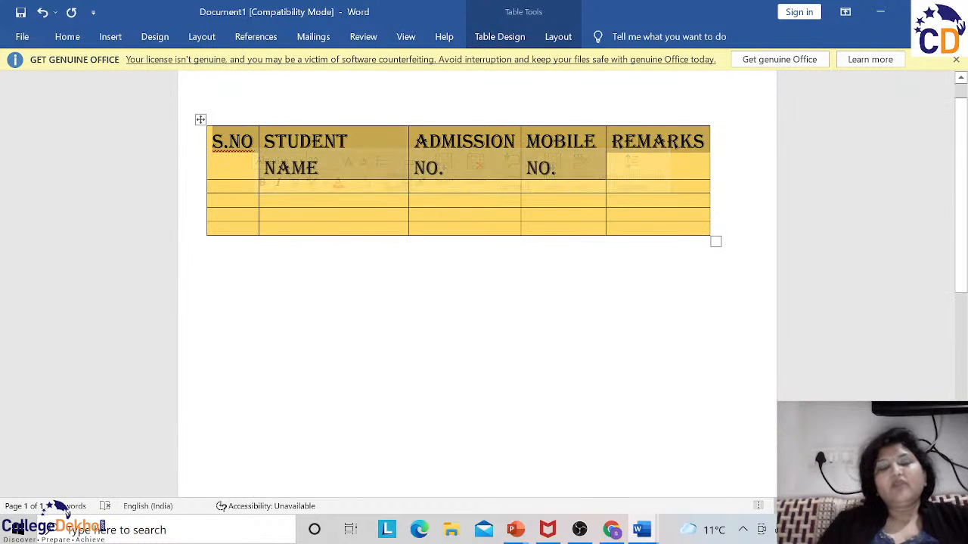
# Step: Make the table's last row several times taller by moving its lower border down
pyautogui.moveTo(353, 235); pyautogui.dragTo(360, 296)
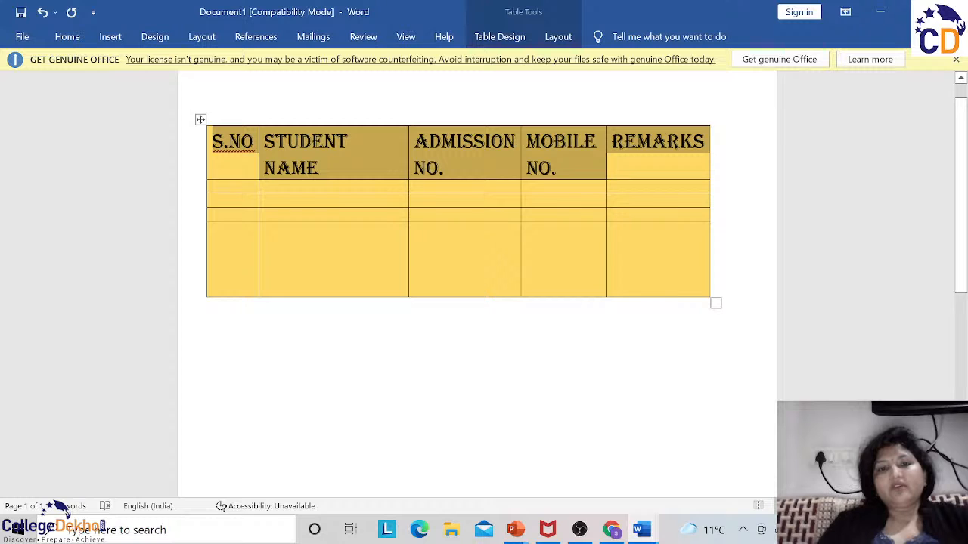
pyautogui.moveTo(405, 216); pyautogui.dragTo(409, 220)
pyautogui.click(406, 229)
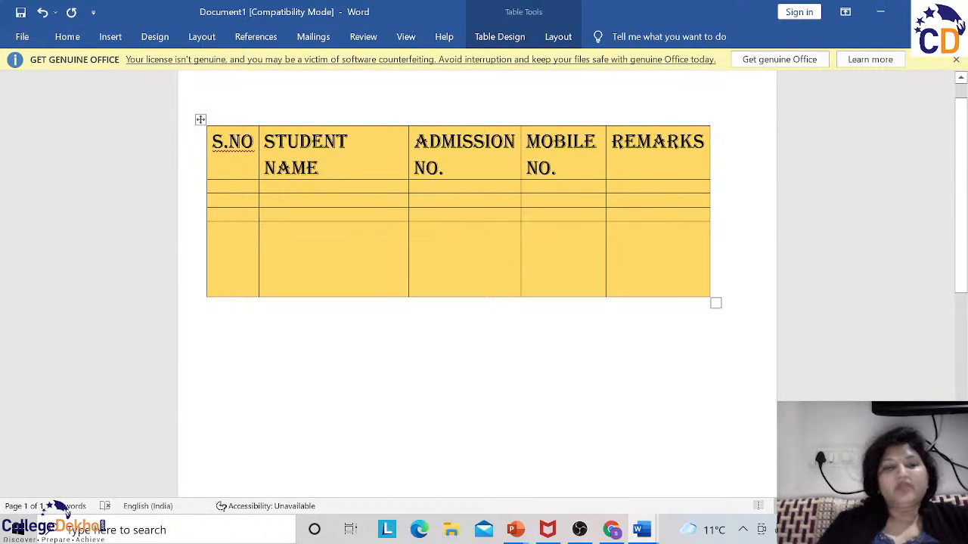
# Step: Merge the last row's cells under Student Name and Admission No., and split the merged cell into two columns and one row
pyautogui.moveTo(308, 231); pyautogui.dragTo(429, 251)
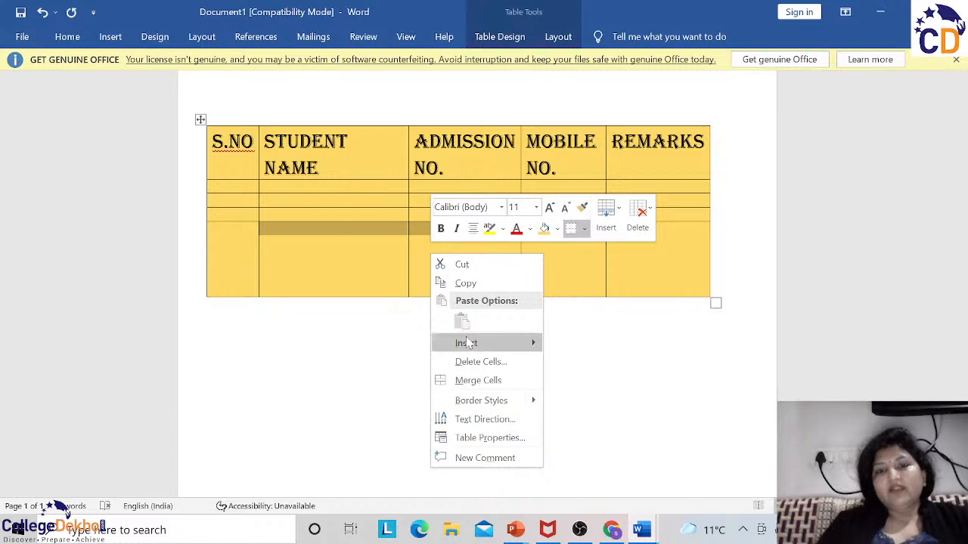
pyautogui.click(469, 380)
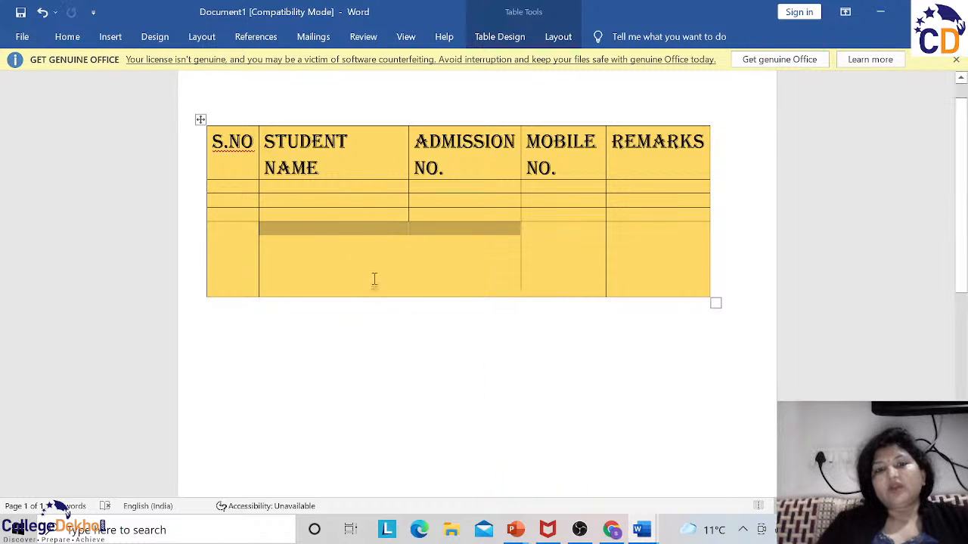
pyautogui.rightClick(441, 262)
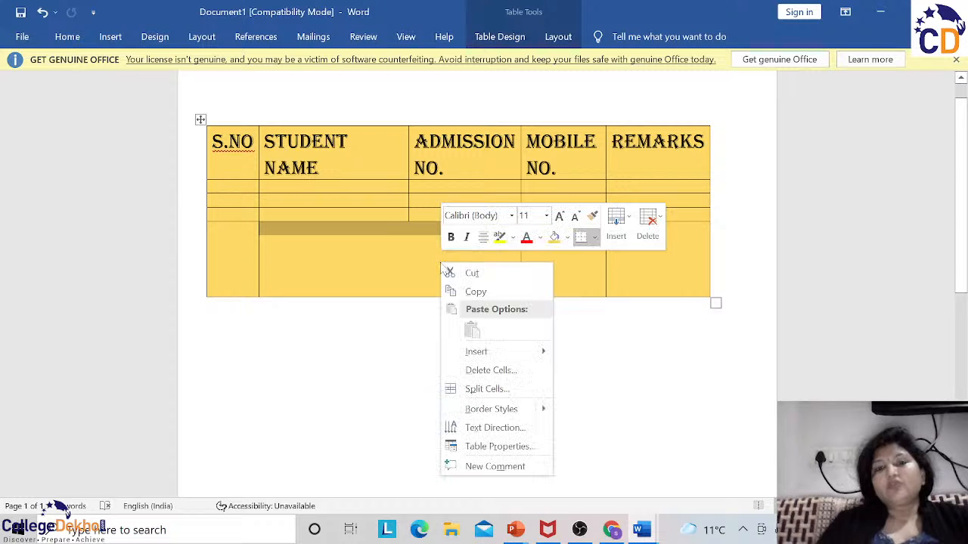
pyautogui.click(465, 389)
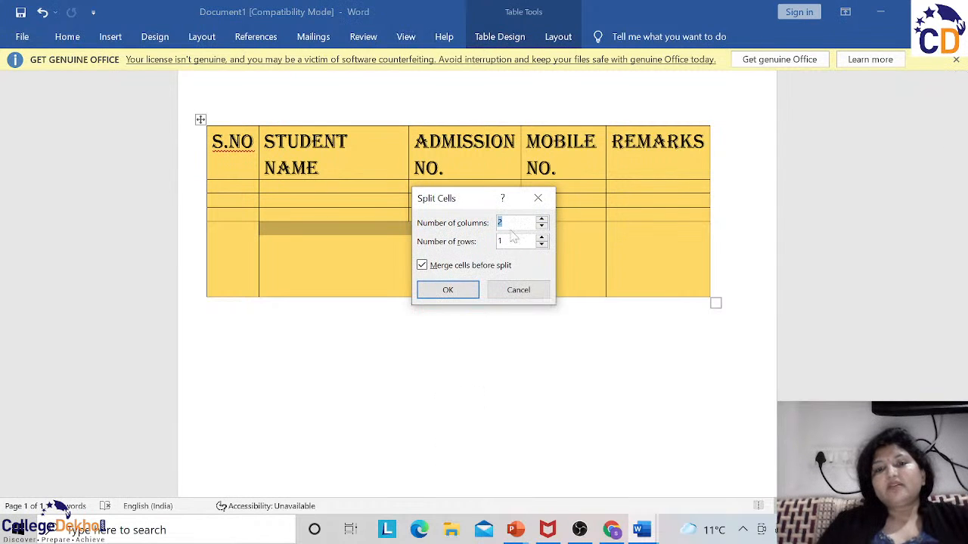
pyautogui.click(448, 291)
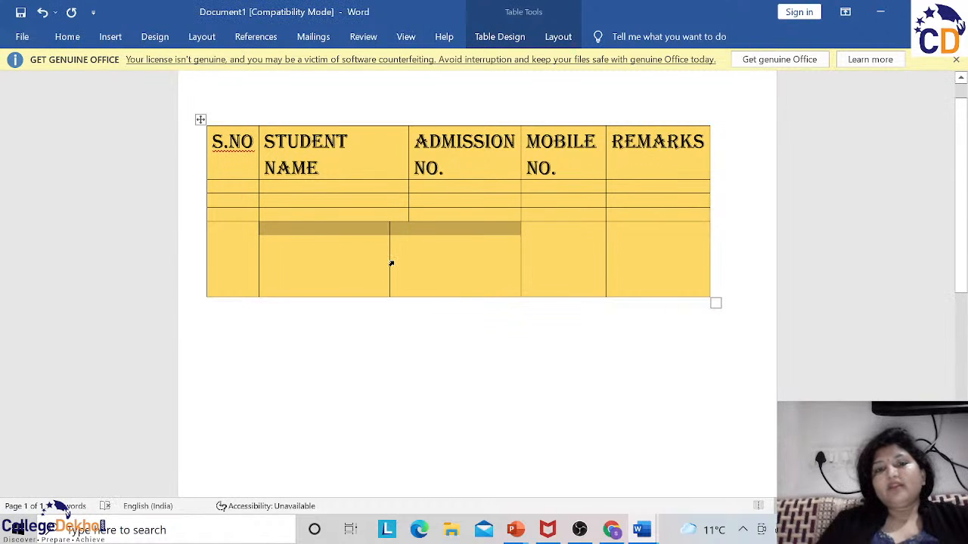
# Step: Line up the divider between the two split cells in the last row with the column border above it
pyautogui.moveTo(389, 260); pyautogui.dragTo(408, 260)
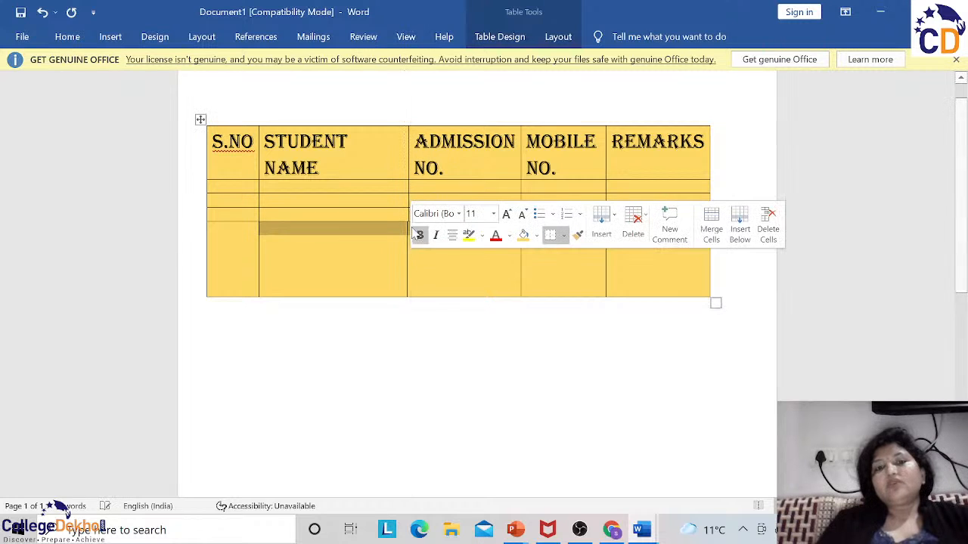
pyautogui.click(405, 184)
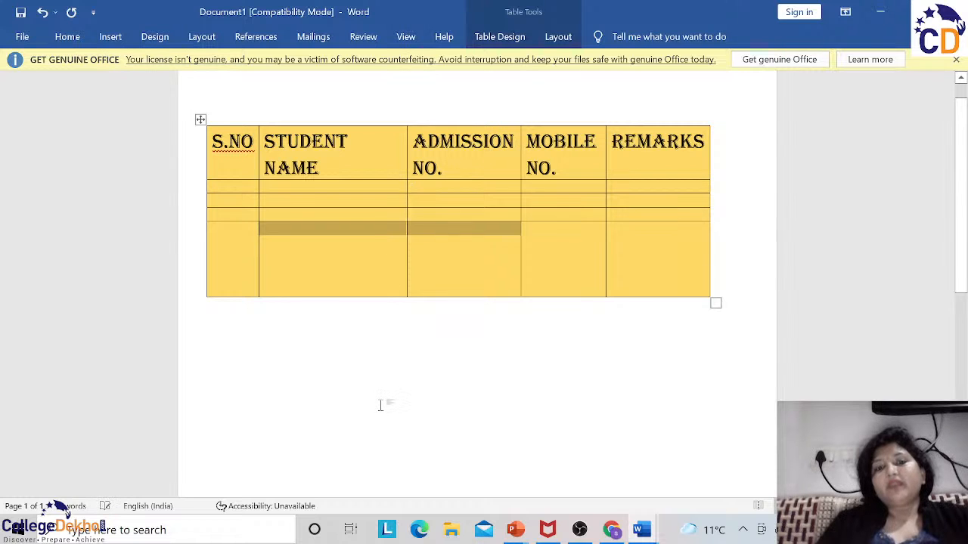
pyautogui.click(380, 406)
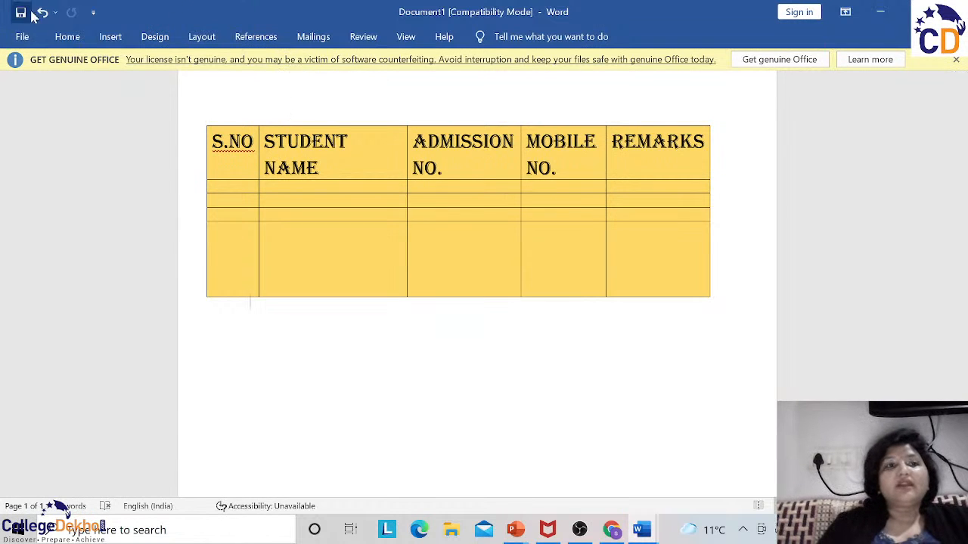
# Step: Apply justified and then centred alignment to the empty paragraph below the table
pyautogui.click(65, 35)
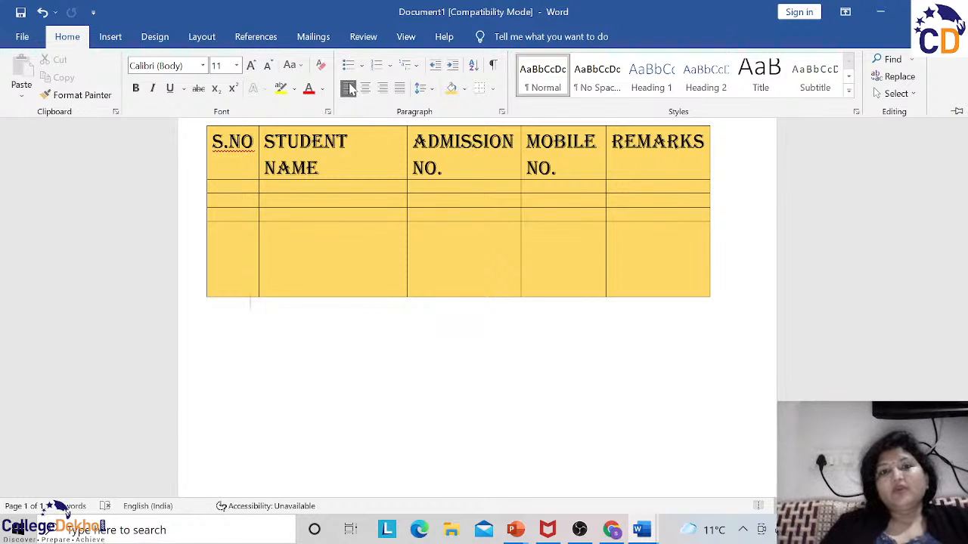
pyautogui.hotkey('ctrl', 'j')
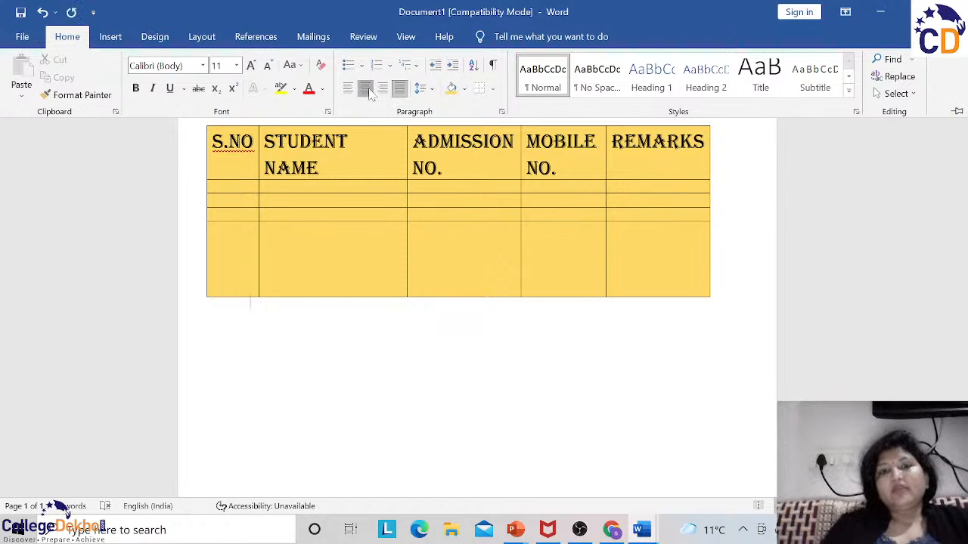
pyautogui.click(366, 89)
# Step: Demonstrate centre and right alignment on the Student Name heading, finishing with it justified
pyautogui.click(274, 144)
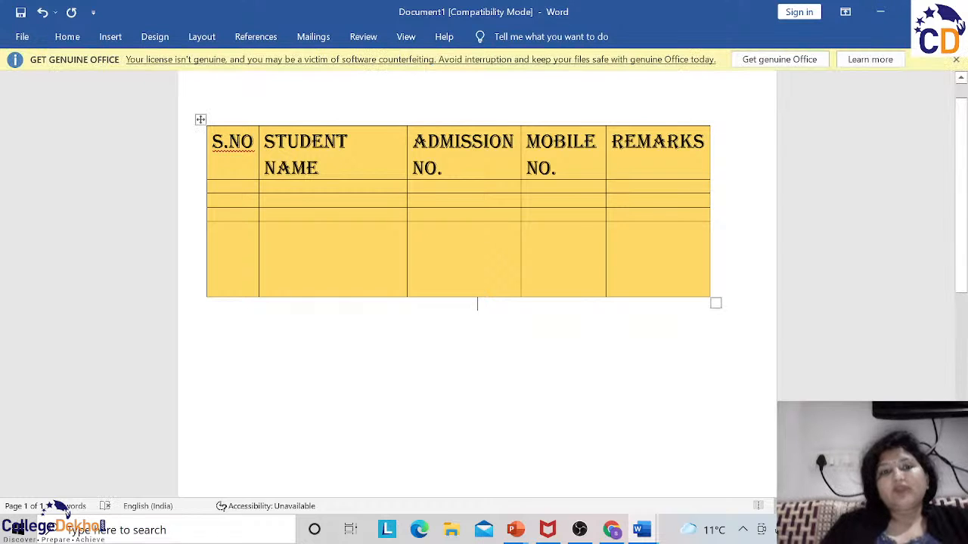
pyautogui.click(266, 144)
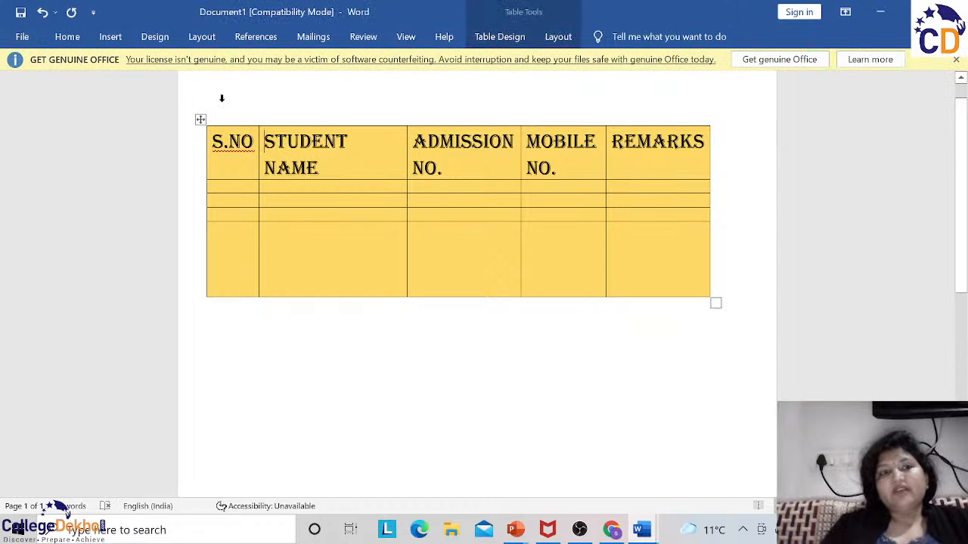
pyautogui.click(78, 38)
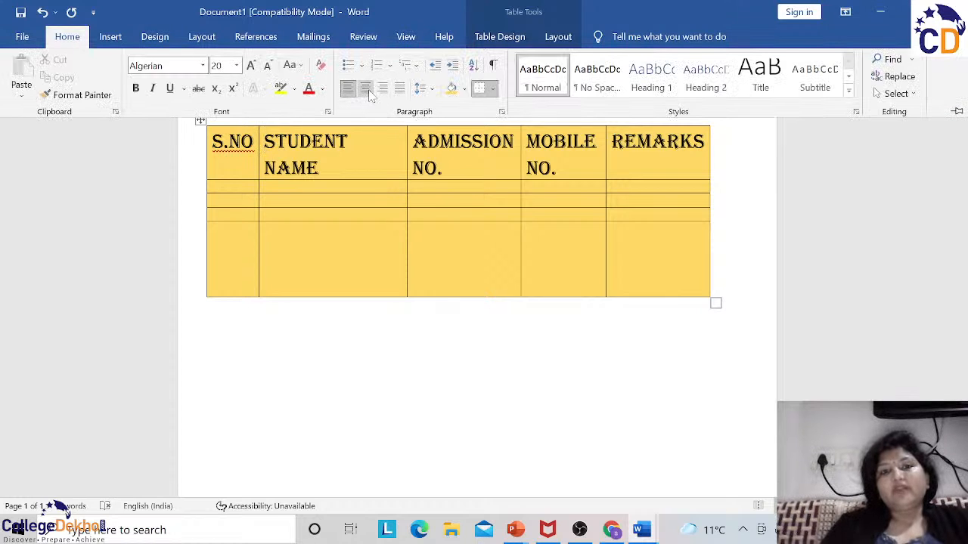
pyautogui.click(365, 88)
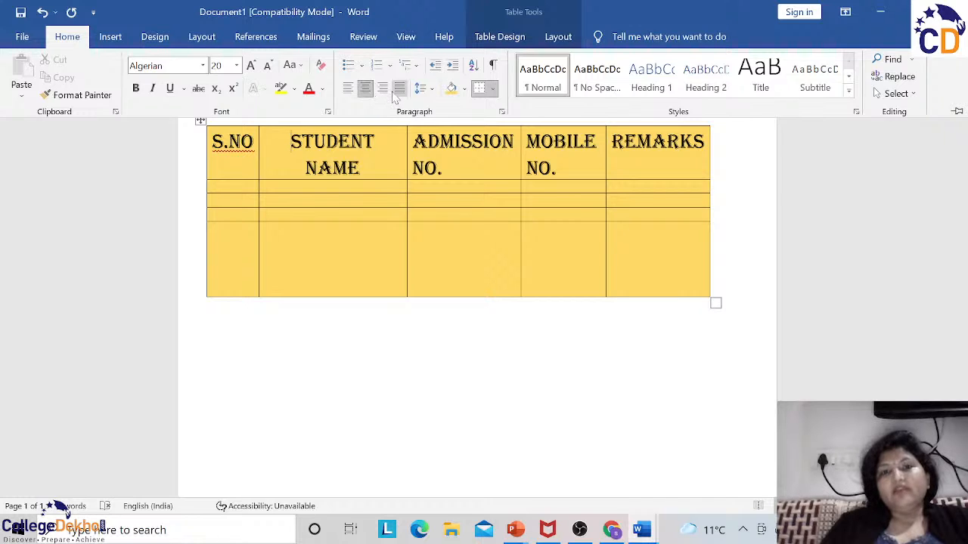
pyautogui.click(383, 90)
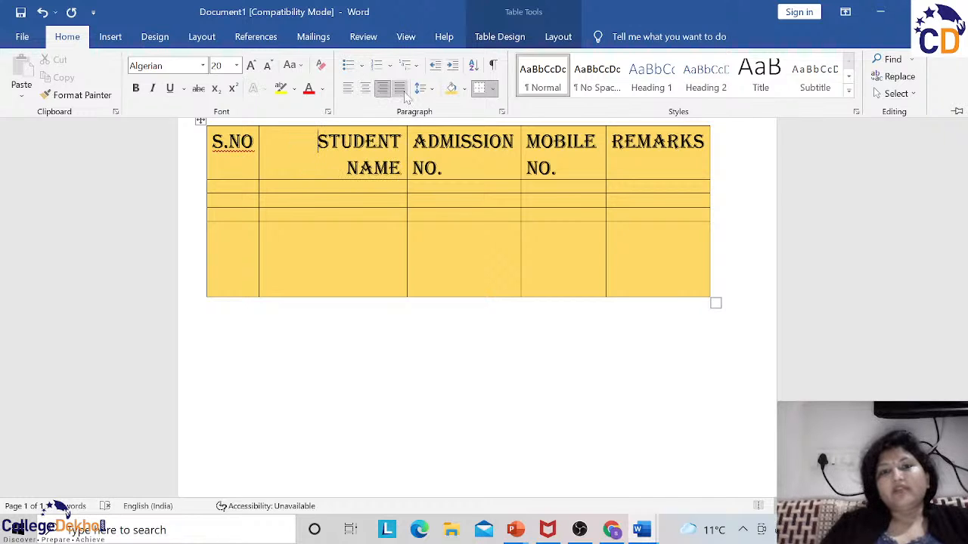
pyautogui.click(400, 89)
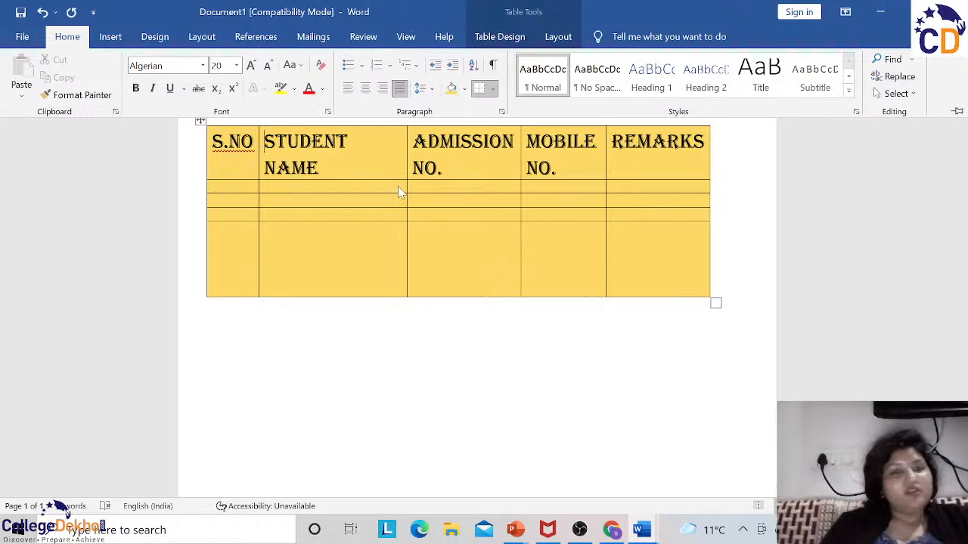
# Step: Shade all cells of the table's second row with a dark blue theme colour
pyautogui.click(218, 187)
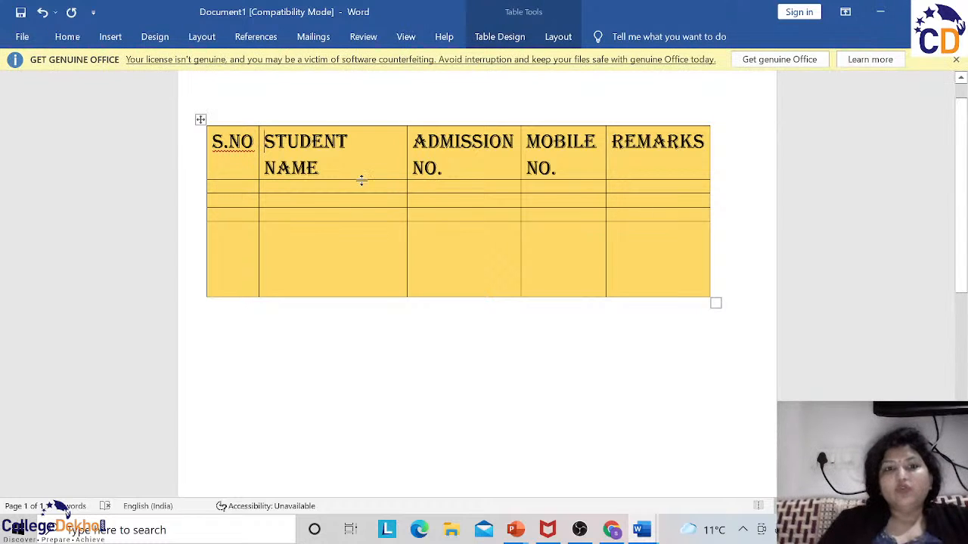
pyautogui.moveTo(209, 188); pyautogui.dragTo(633, 195)
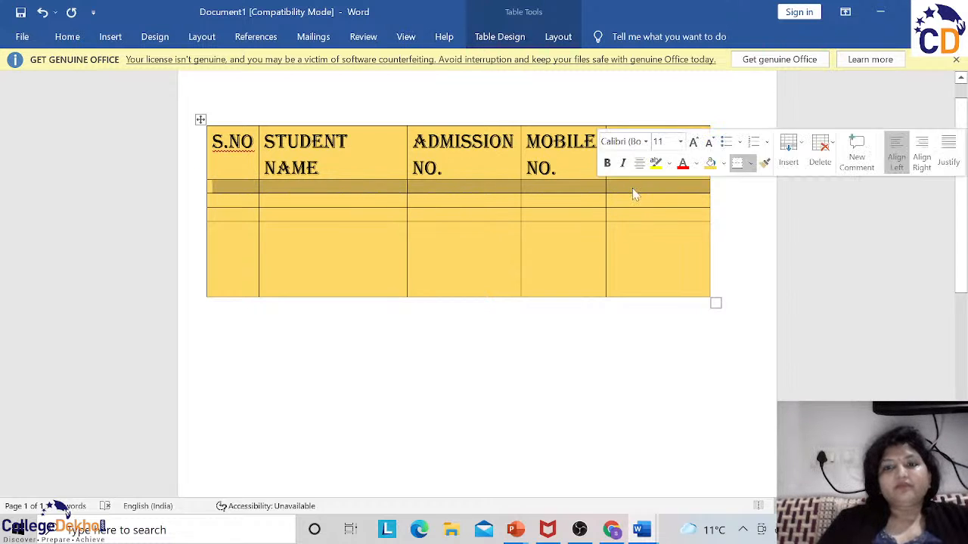
pyautogui.click(62, 37)
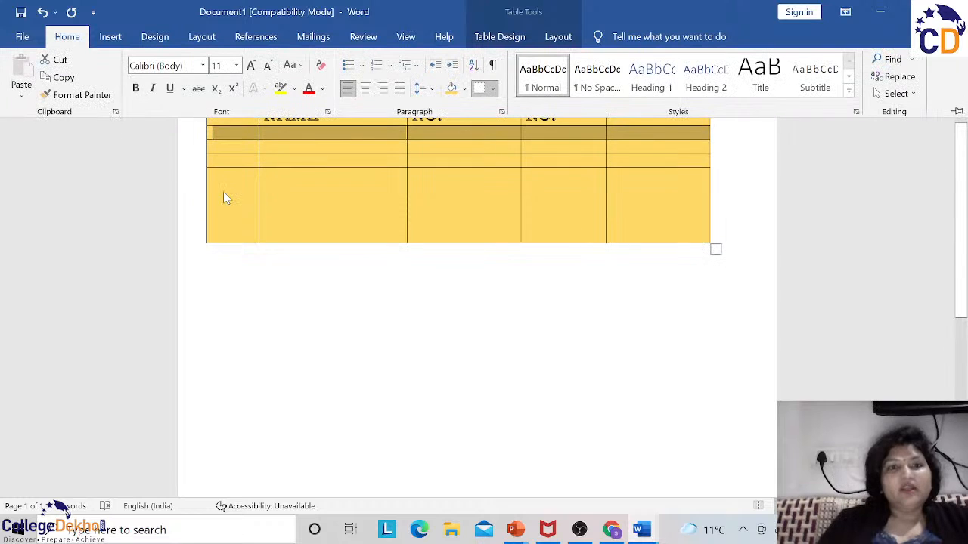
pyautogui.click(465, 89)
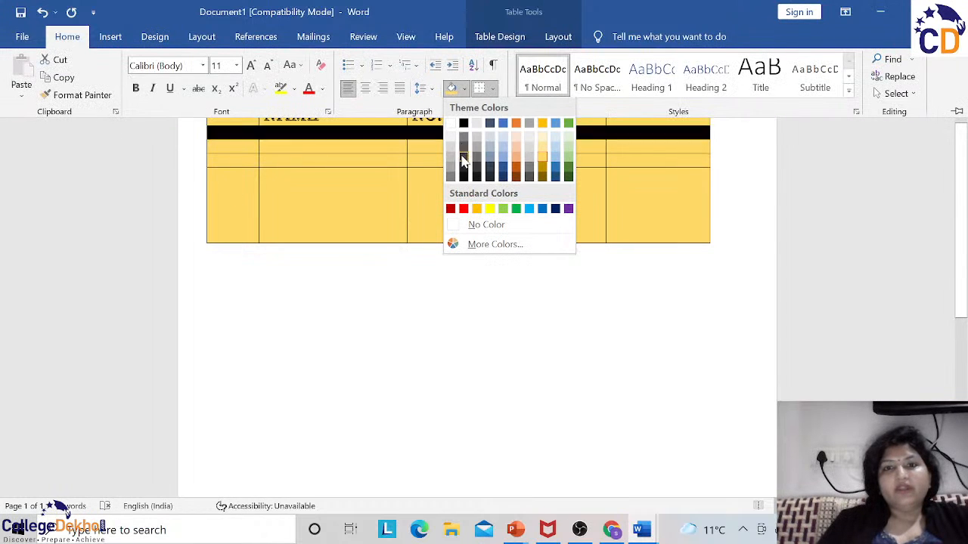
pyautogui.click(509, 166)
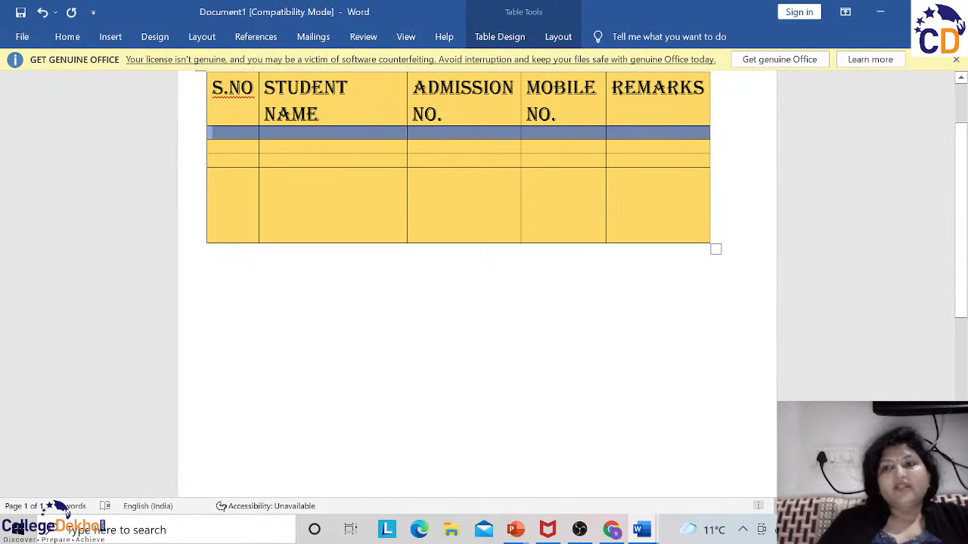
pyautogui.moveTo(962, 198); pyautogui.dragTo(962, 156)
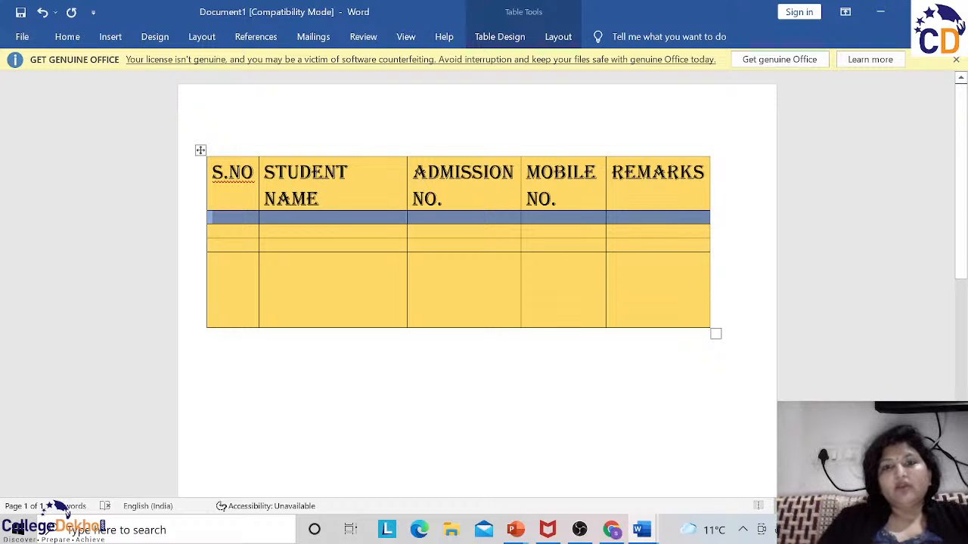
# Step: Shade the whole Mobile No. column with a dark gold theme colour
pyautogui.click(558, 146)
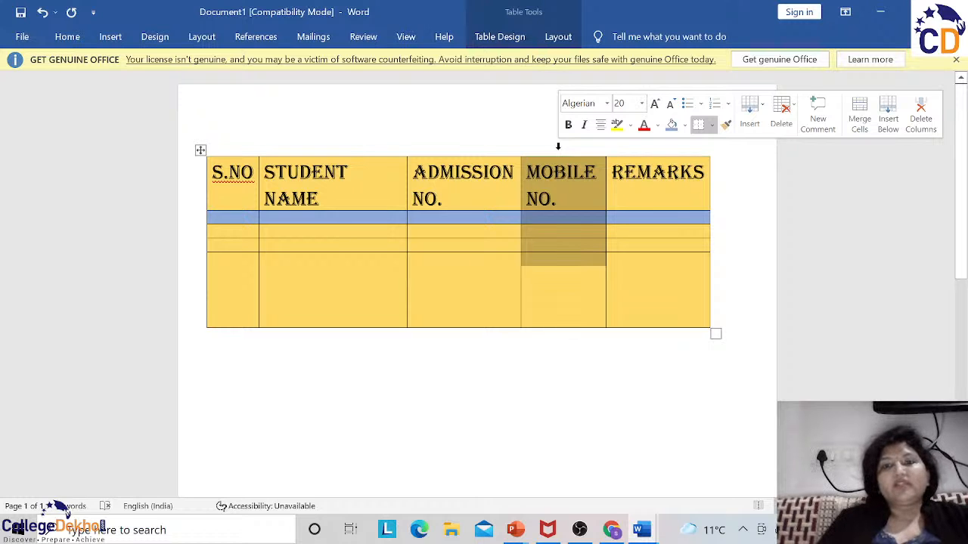
pyautogui.click(481, 147)
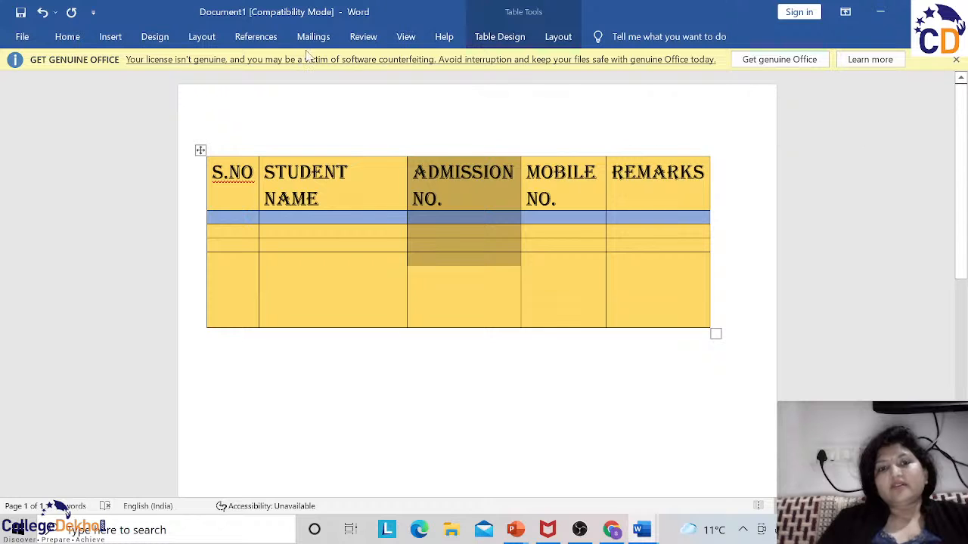
pyautogui.click(575, 140)
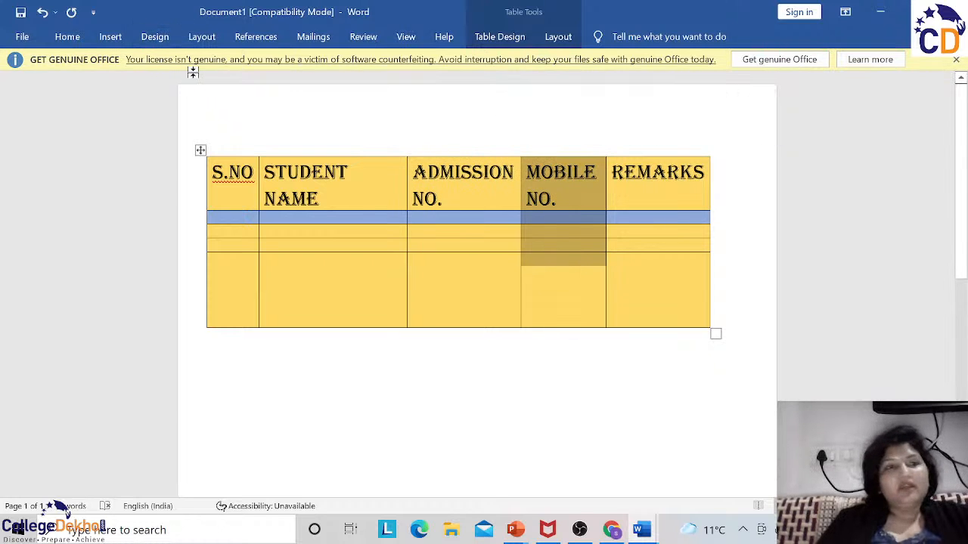
pyautogui.click(60, 43)
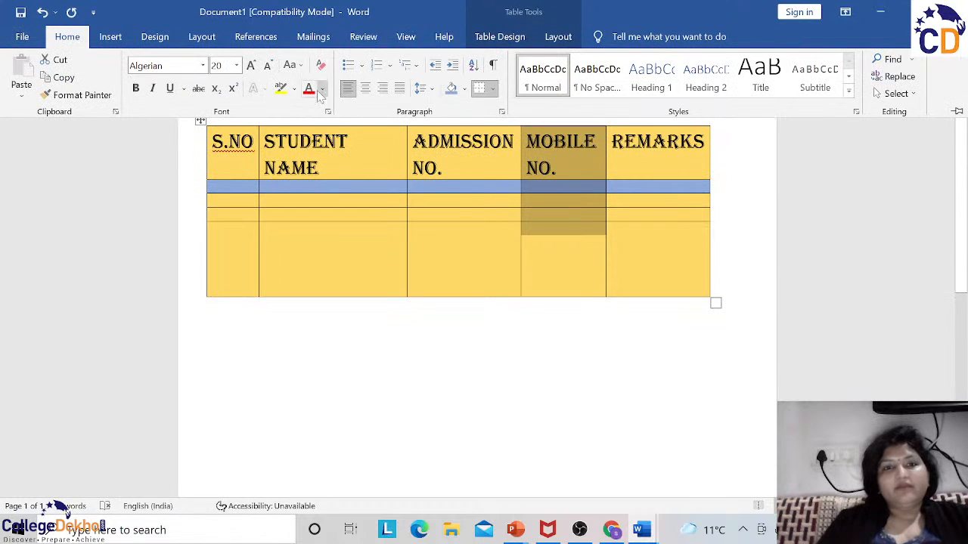
pyautogui.click(463, 88)
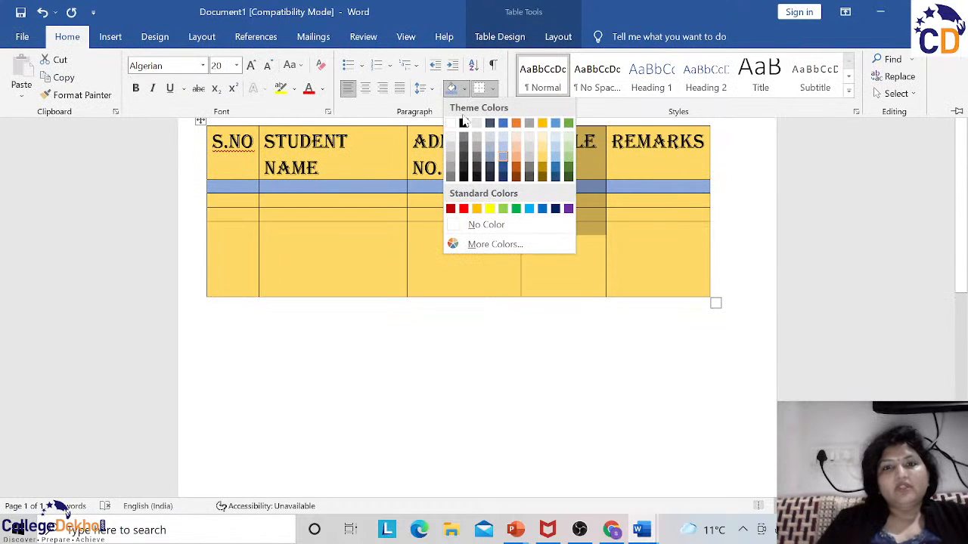
pyautogui.click(542, 172)
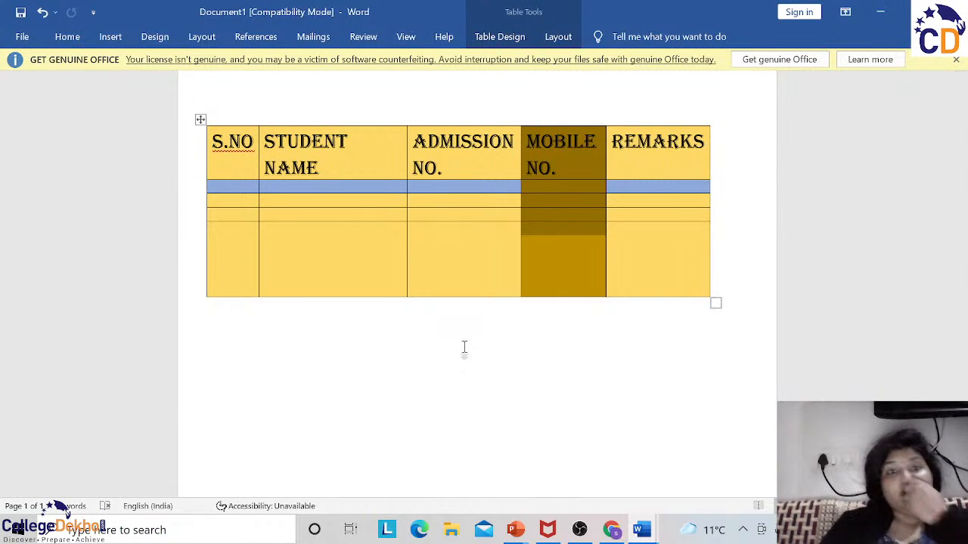
# Step: Demonstrate cutting the Student Name heading text and undoing the cut, twice
pyautogui.click(67, 37)
pyautogui.click(272, 140)
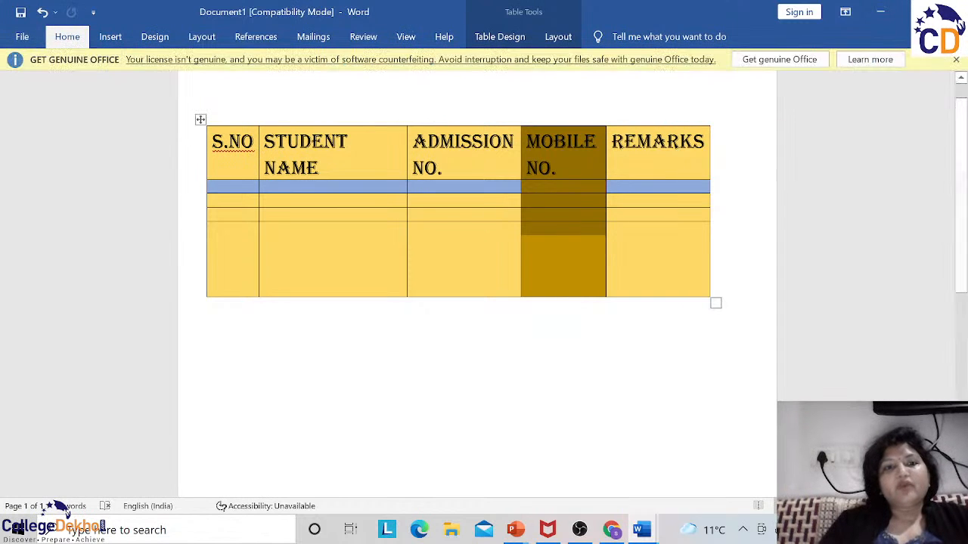
pyautogui.moveTo(264, 144); pyautogui.dragTo(319, 169)
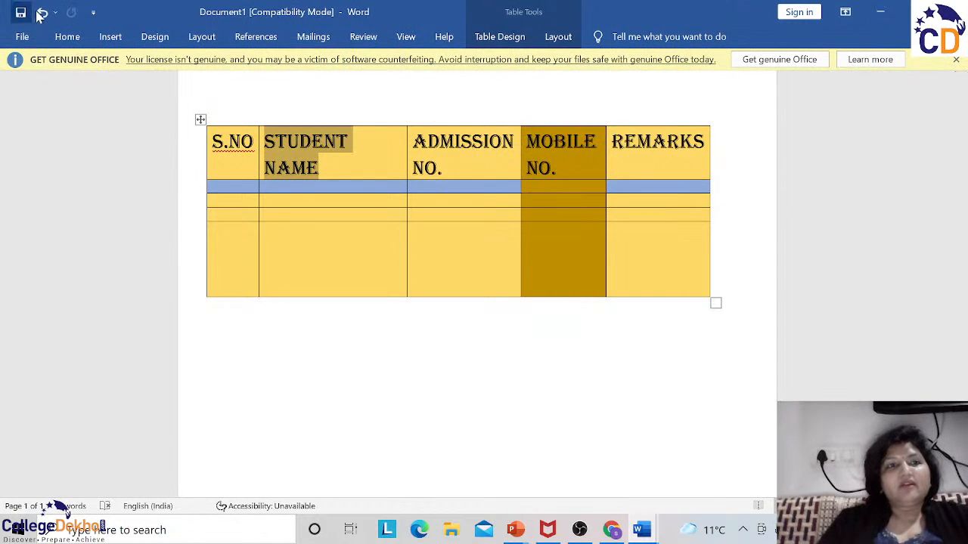
pyautogui.click(66, 37)
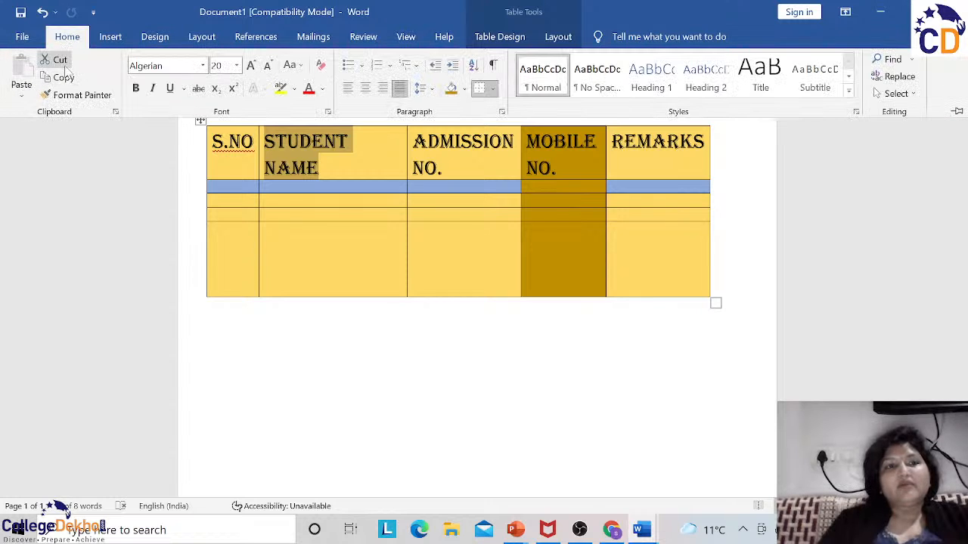
pyautogui.click(63, 62)
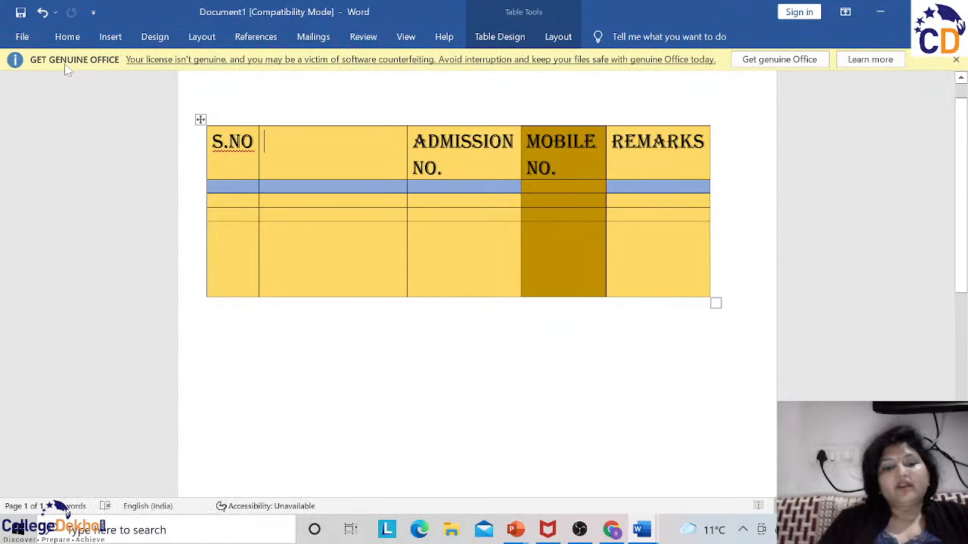
pyautogui.hotkey('ctrl', 'z')
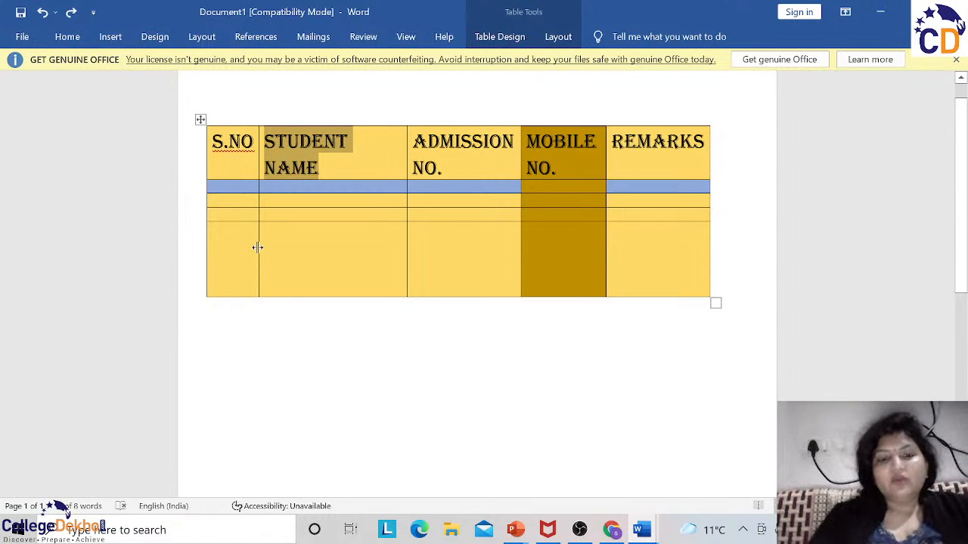
pyautogui.hotkey('ctrl', 'x')
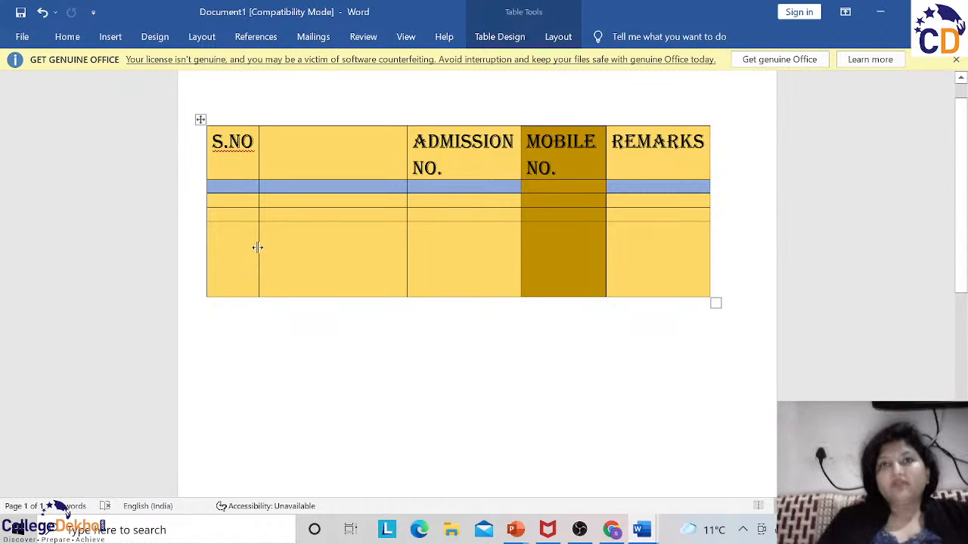
pyautogui.hotkey('ctrl', 'z')
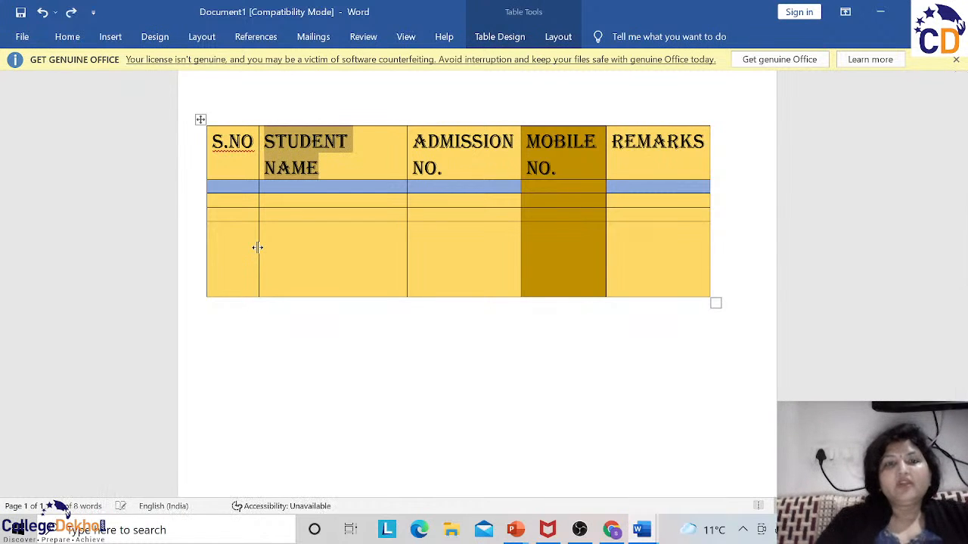
# Step: Shade the last-row cell of the Student Name column with a dark grey theme colour
pyautogui.click(260, 243)
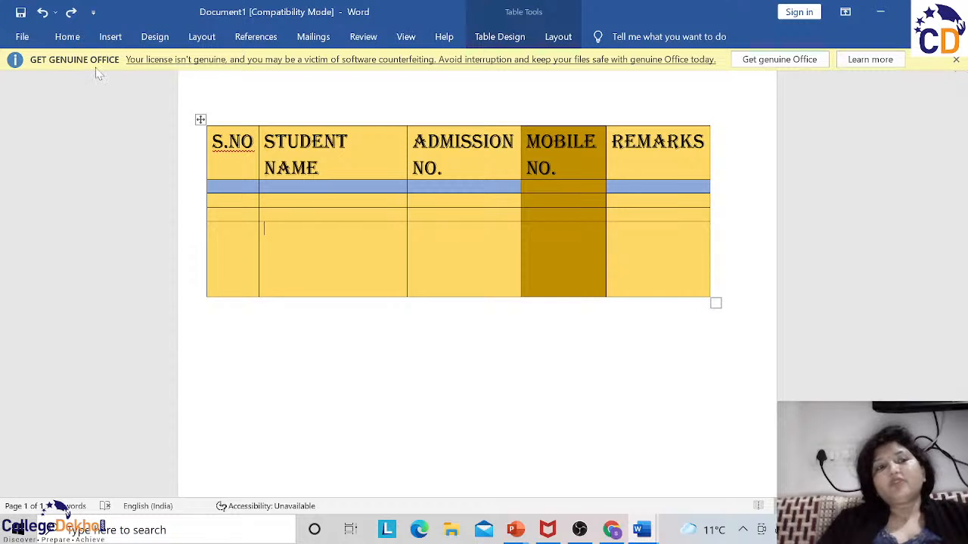
pyautogui.click(74, 43)
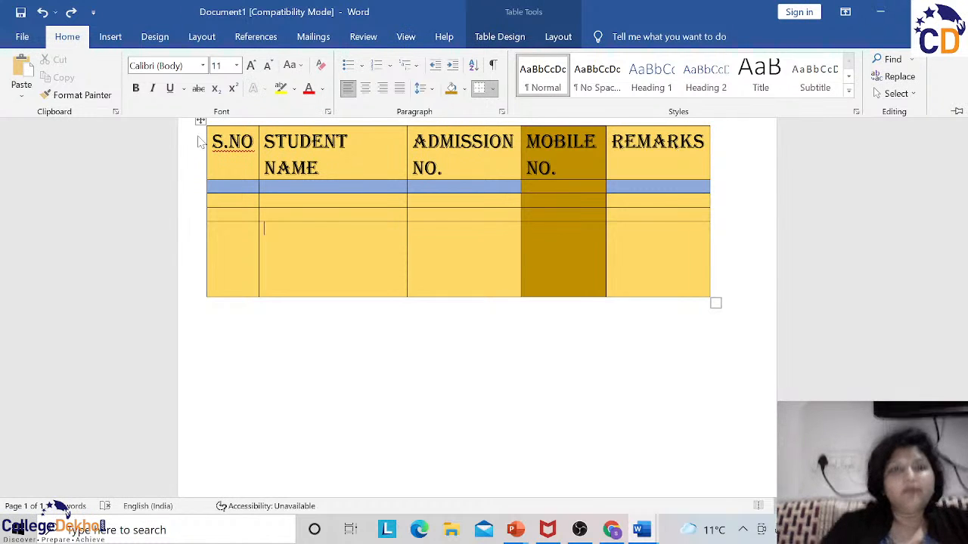
pyautogui.click(464, 88)
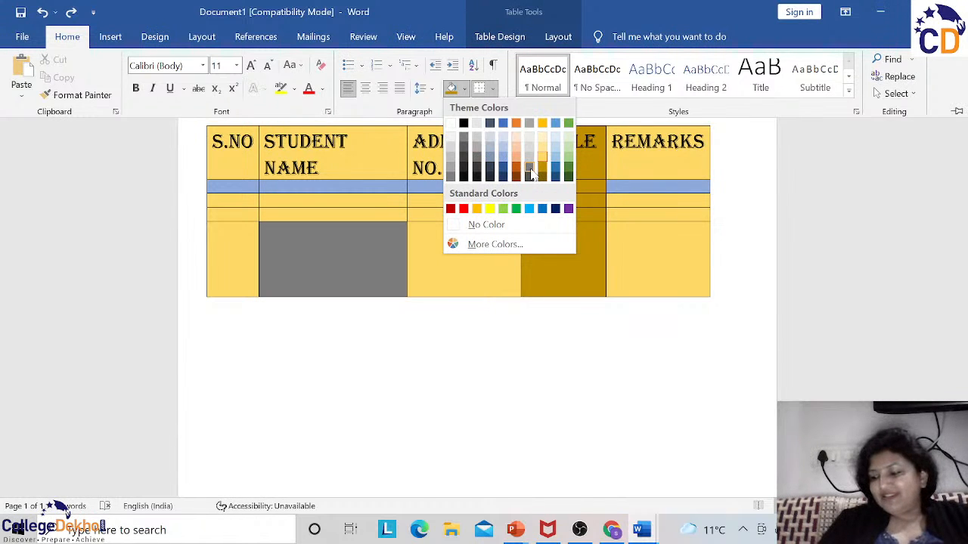
pyautogui.click(530, 170)
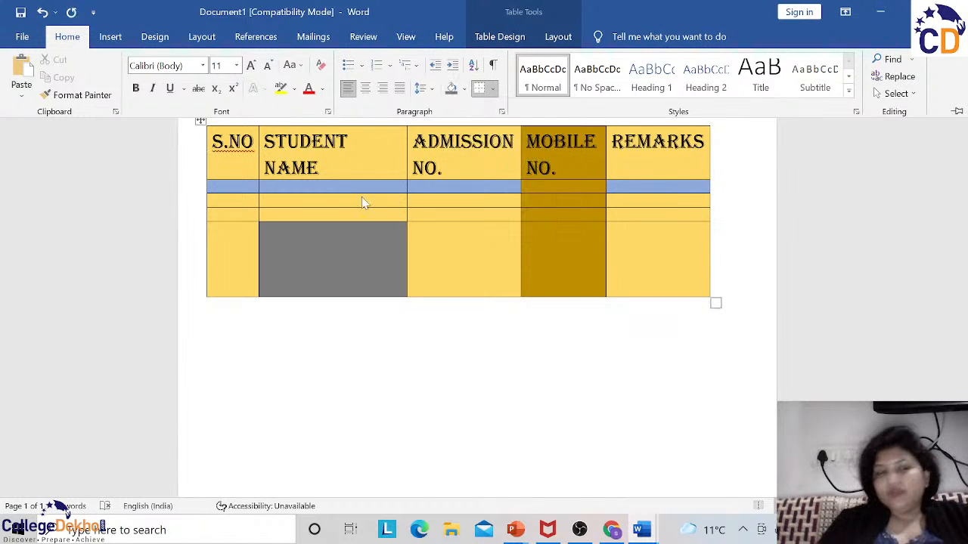
# Step: Enter a student's first name in the Student Name column of the table's third row
pyautogui.click(245, 246)
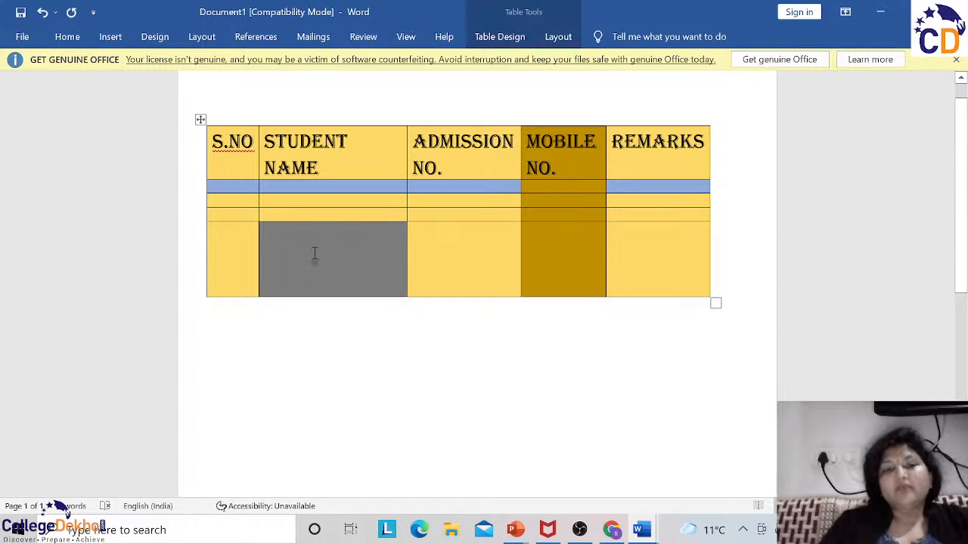
pyautogui.click(69, 36)
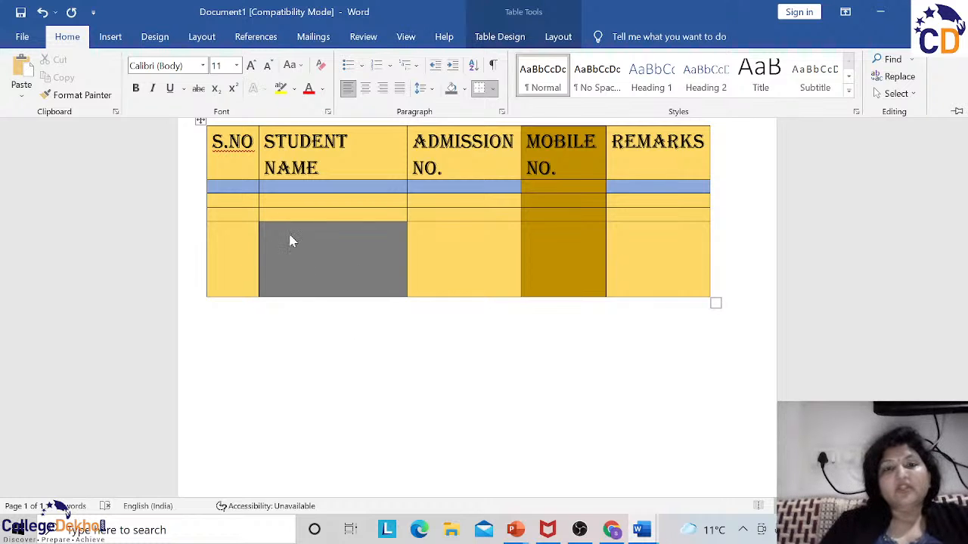
pyautogui.click(280, 192)
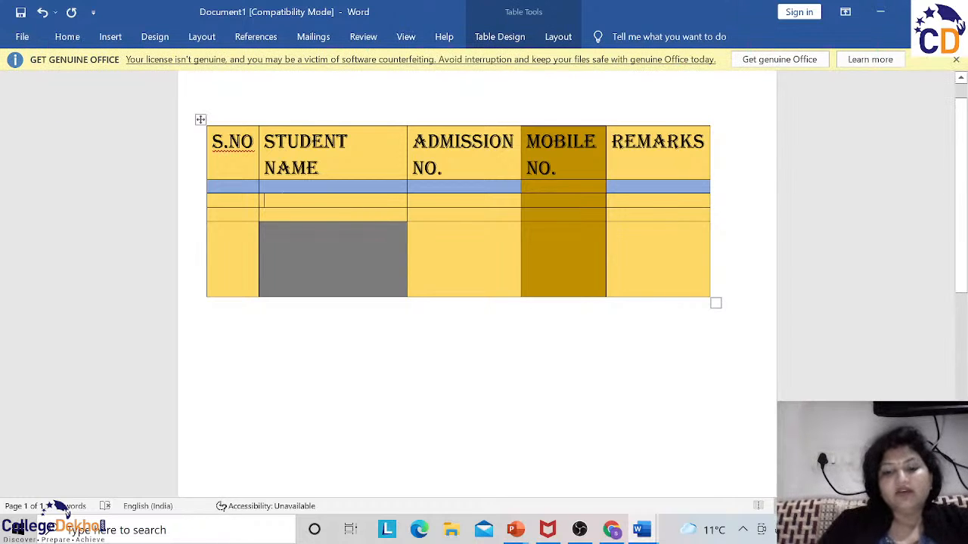
pyautogui.write('Ma')
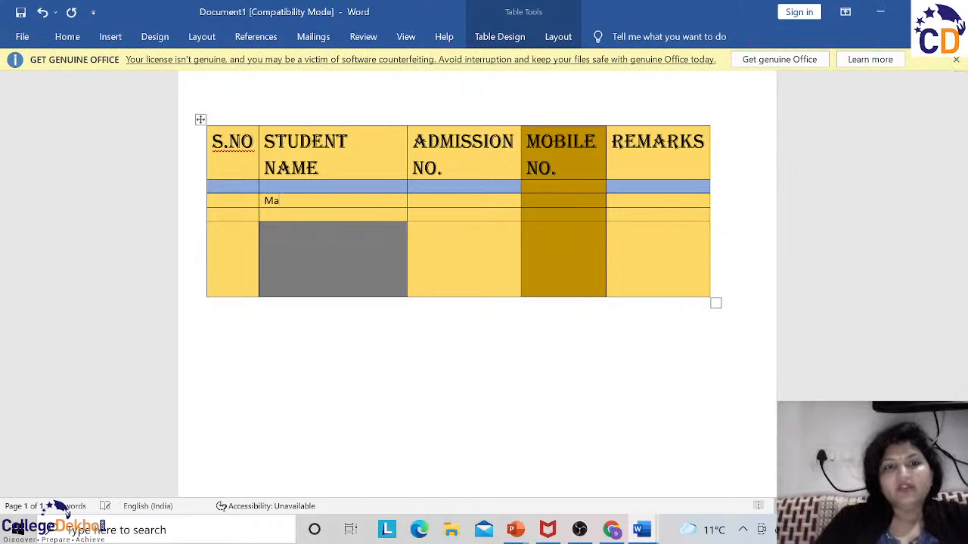
pyautogui.write('nvi')
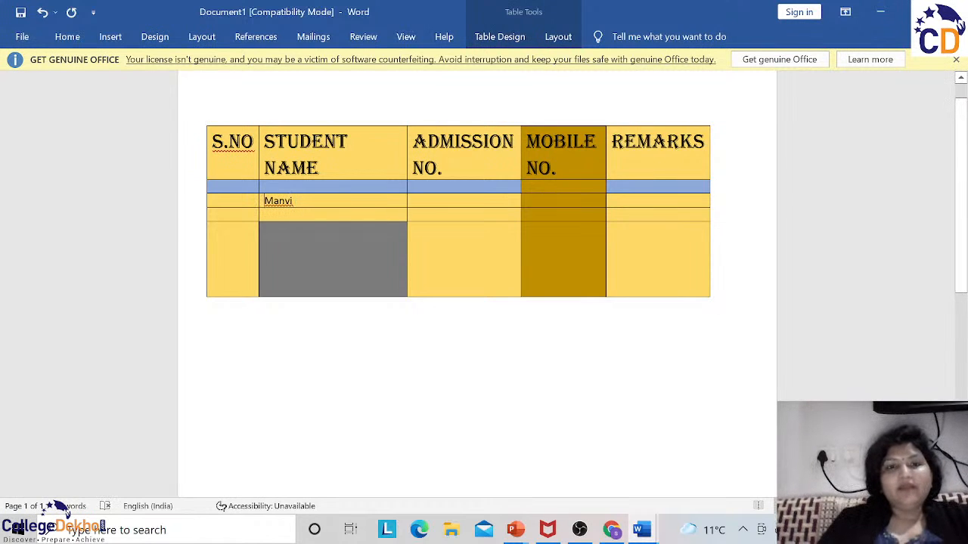
# Step: Copy the Student Name heading's formatting onto the student's name in the third row with Format Painter
pyautogui.click(260, 141)
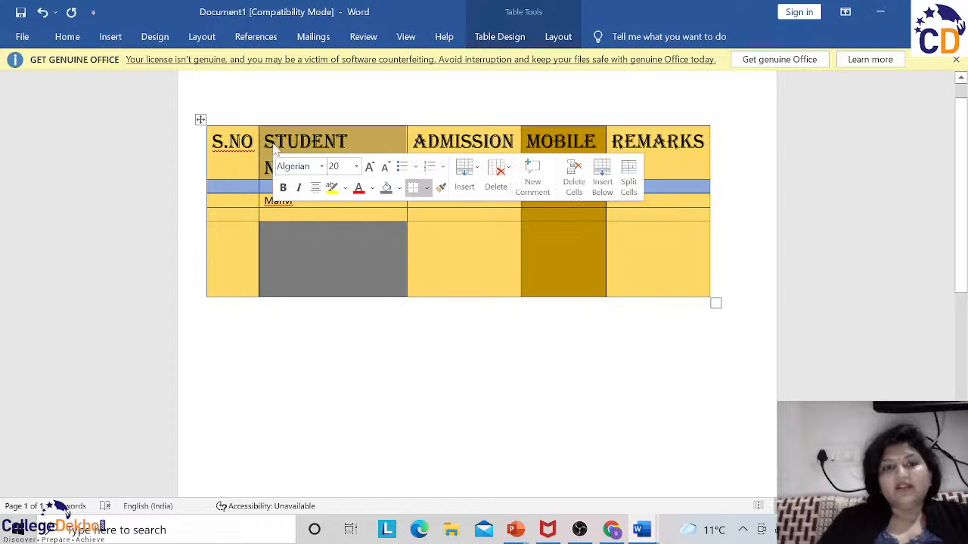
pyautogui.click(58, 37)
pyautogui.click(72, 95)
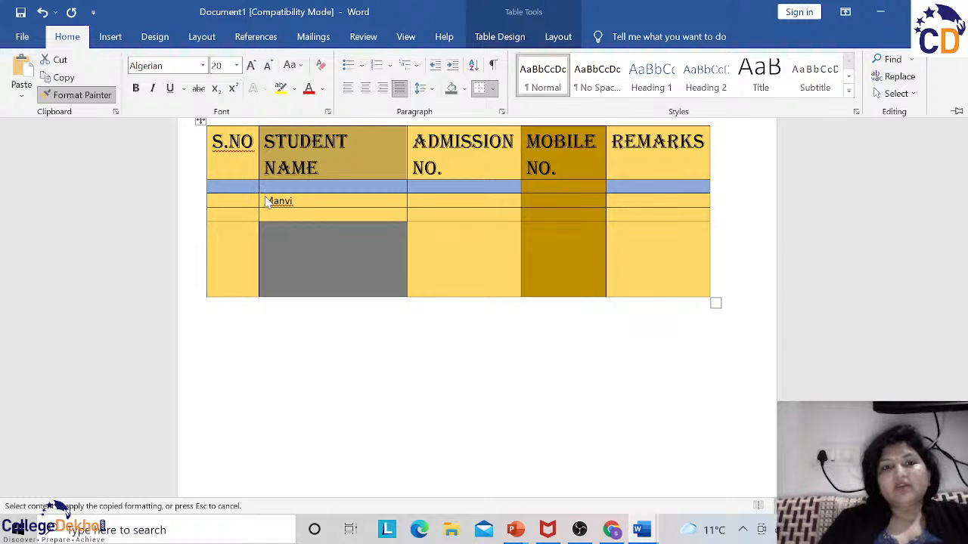
pyautogui.moveTo(258, 195); pyautogui.dragTo(309, 194)
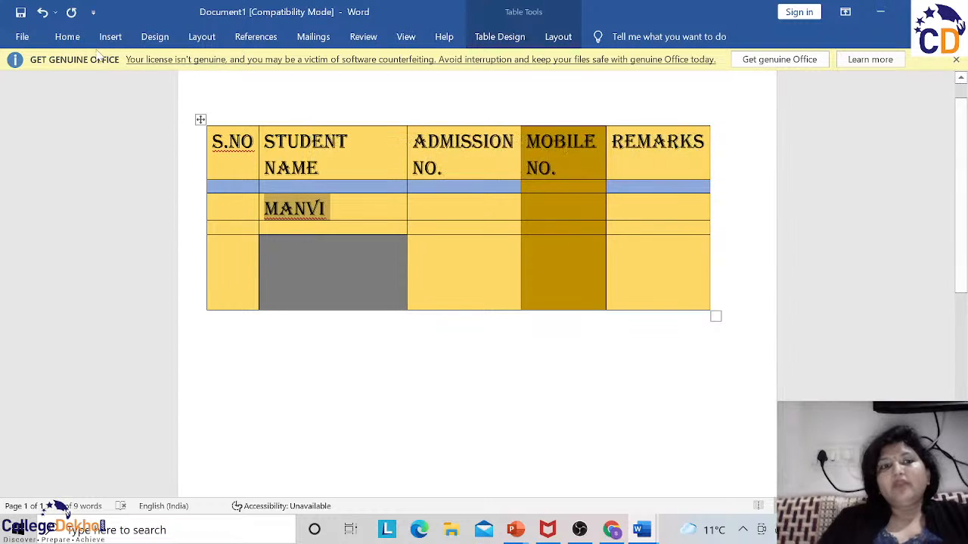
pyautogui.click(72, 38)
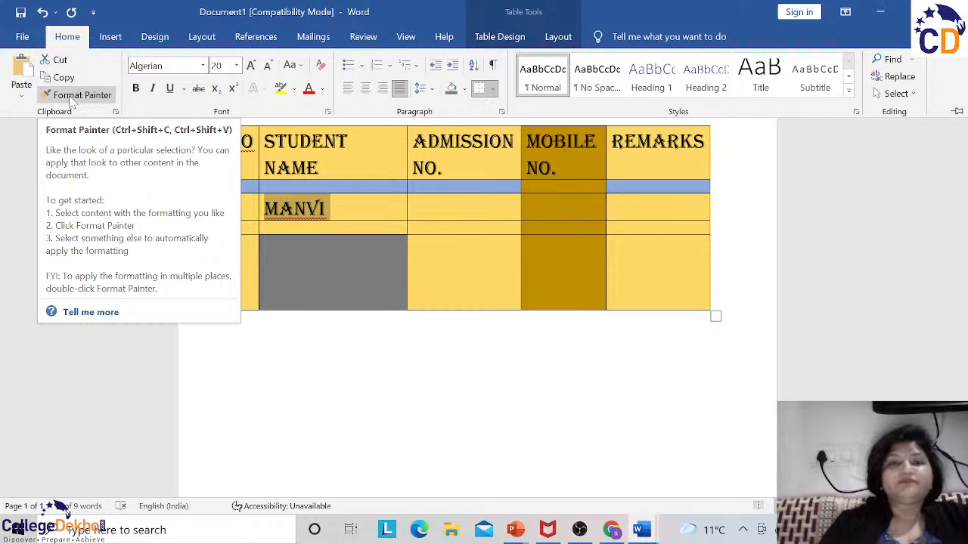
pyautogui.click(72, 100)
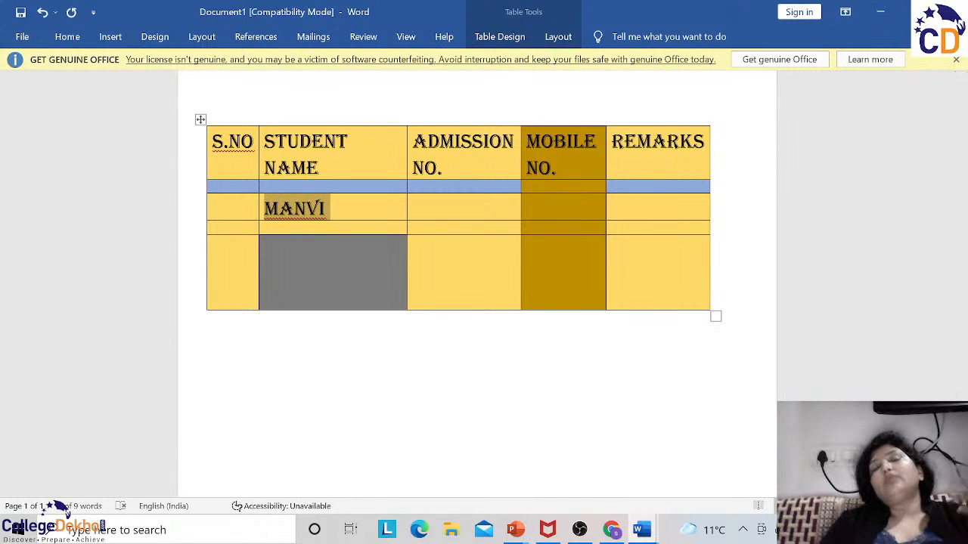
# Step: Insert a new row above the table's last row and place the cursor below the table
pyautogui.click(243, 299)
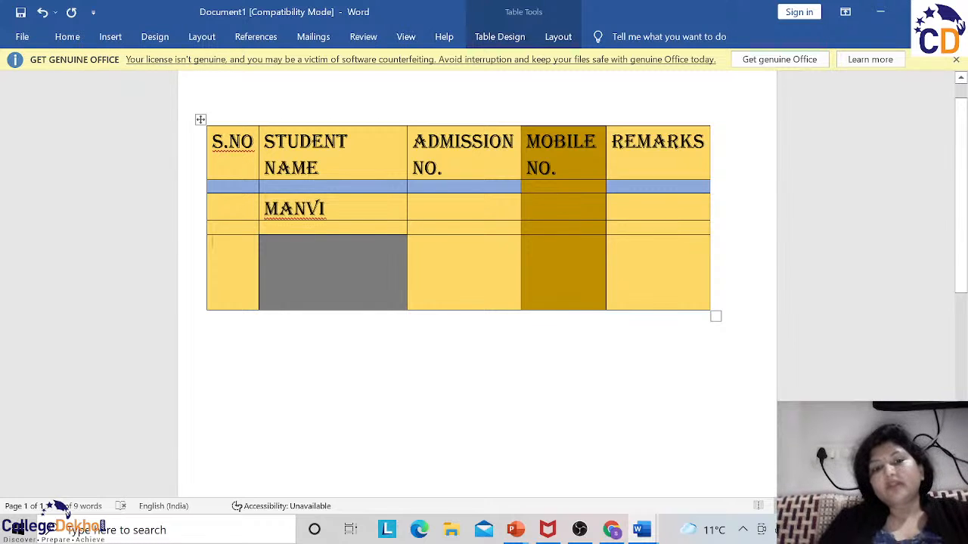
pyautogui.rightClick(244, 298)
pyautogui.moveTo(288, 152)
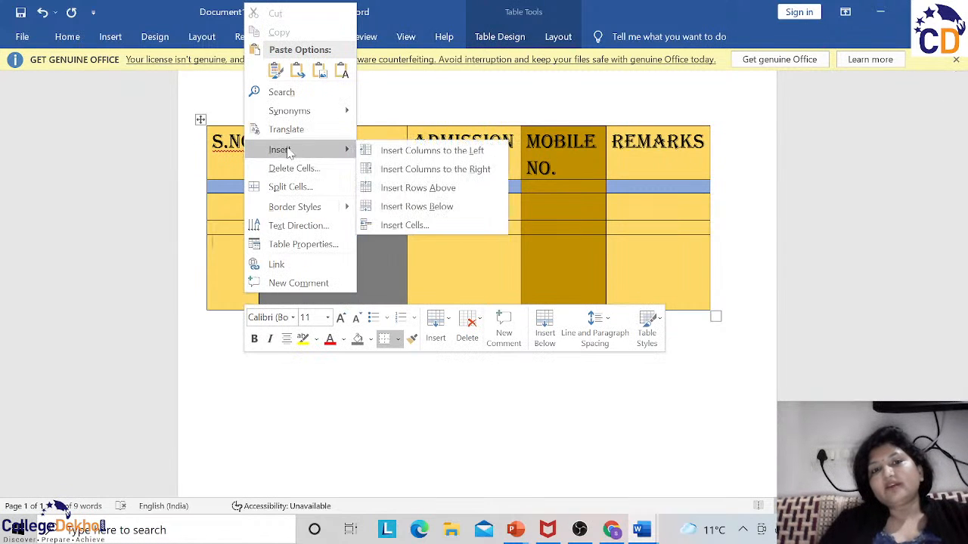
pyautogui.click(378, 190)
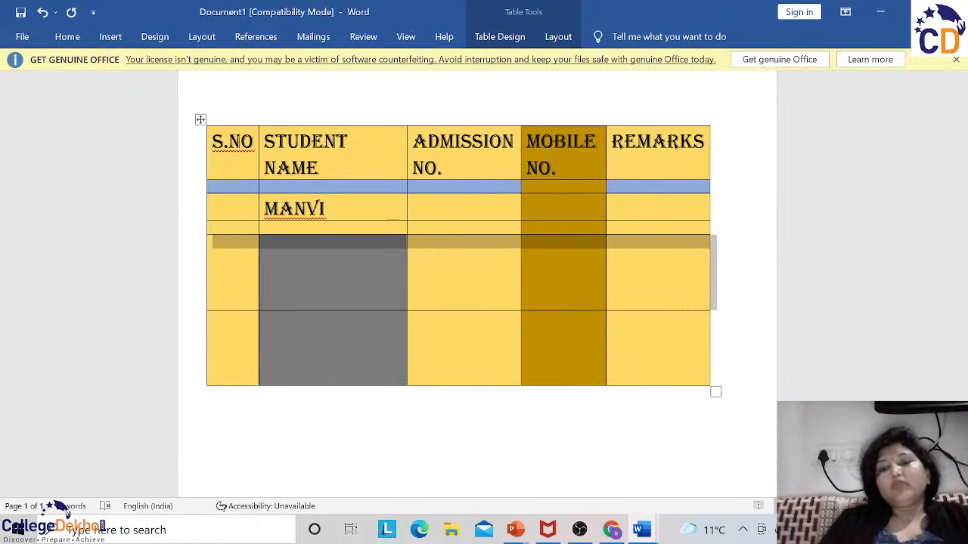
pyautogui.moveTo(547, 529)
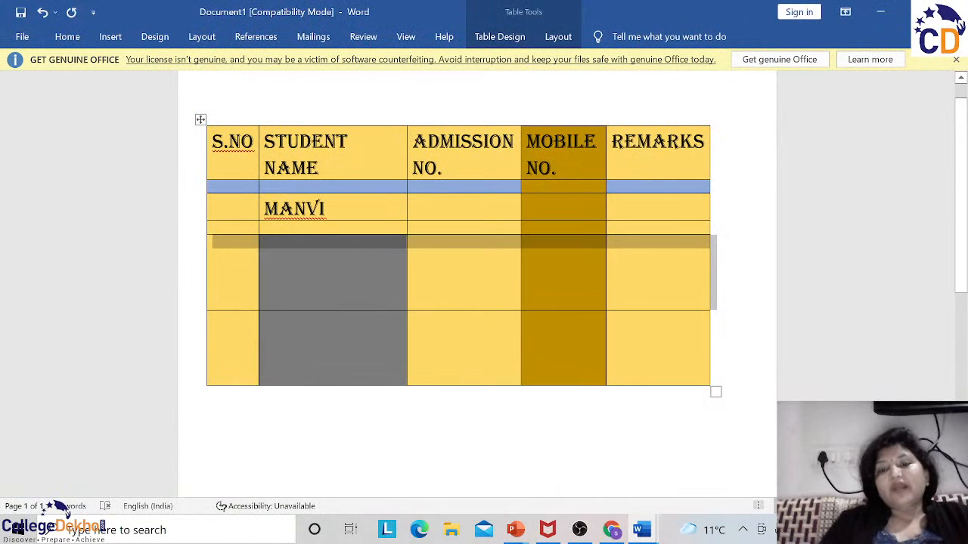
pyautogui.click(477, 393)
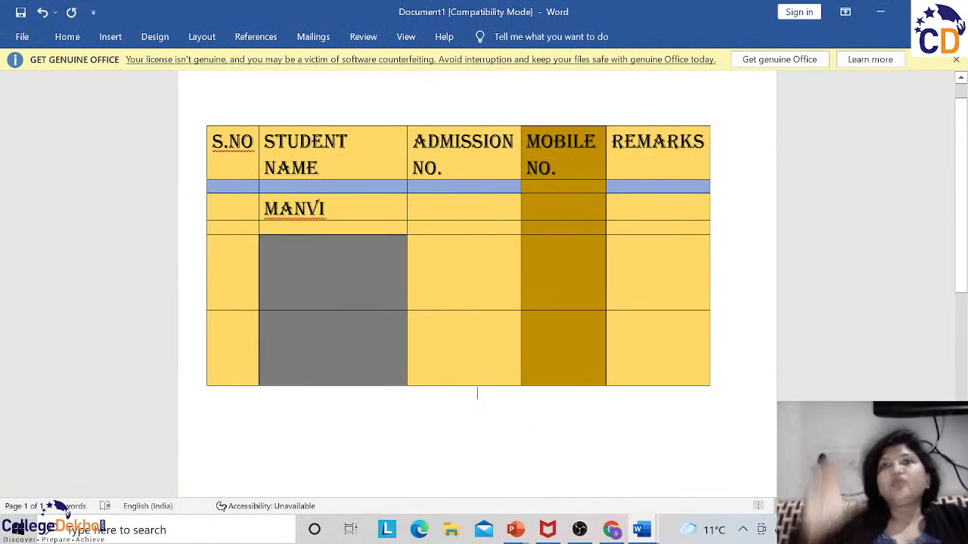